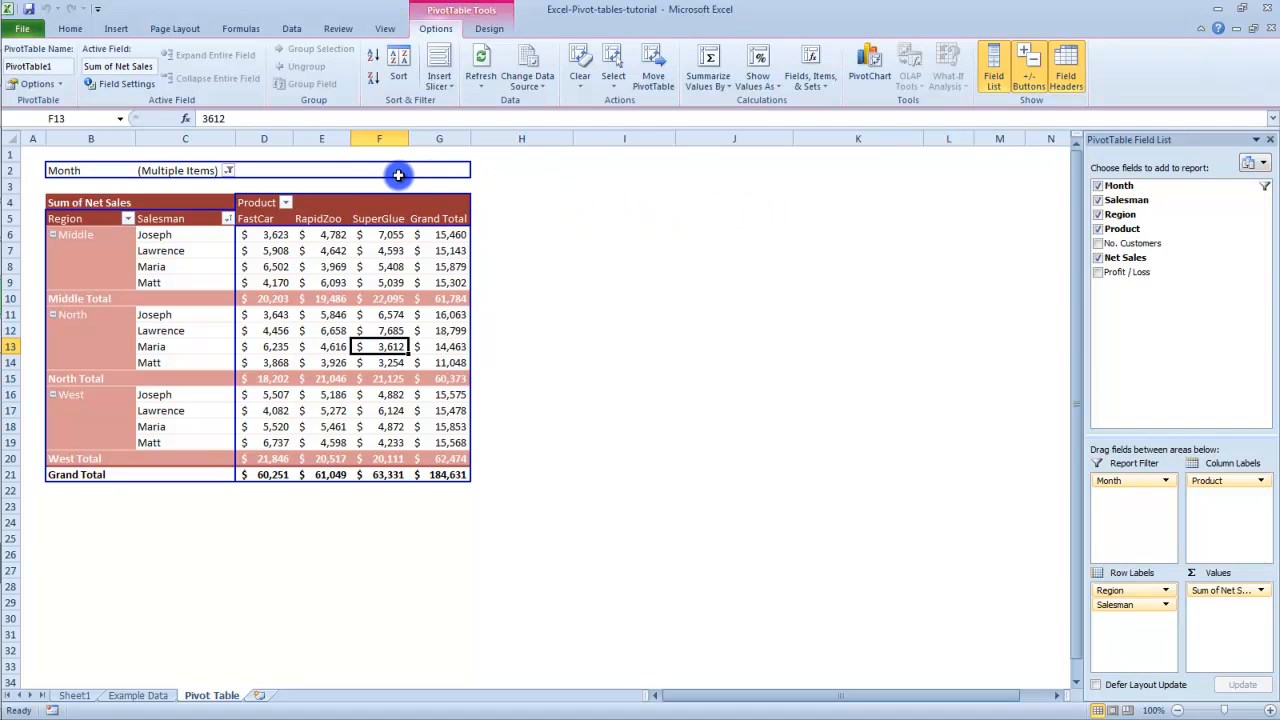
Step: Change the value field settings so that Net Sales is summarized by Min
left_click(136, 87)
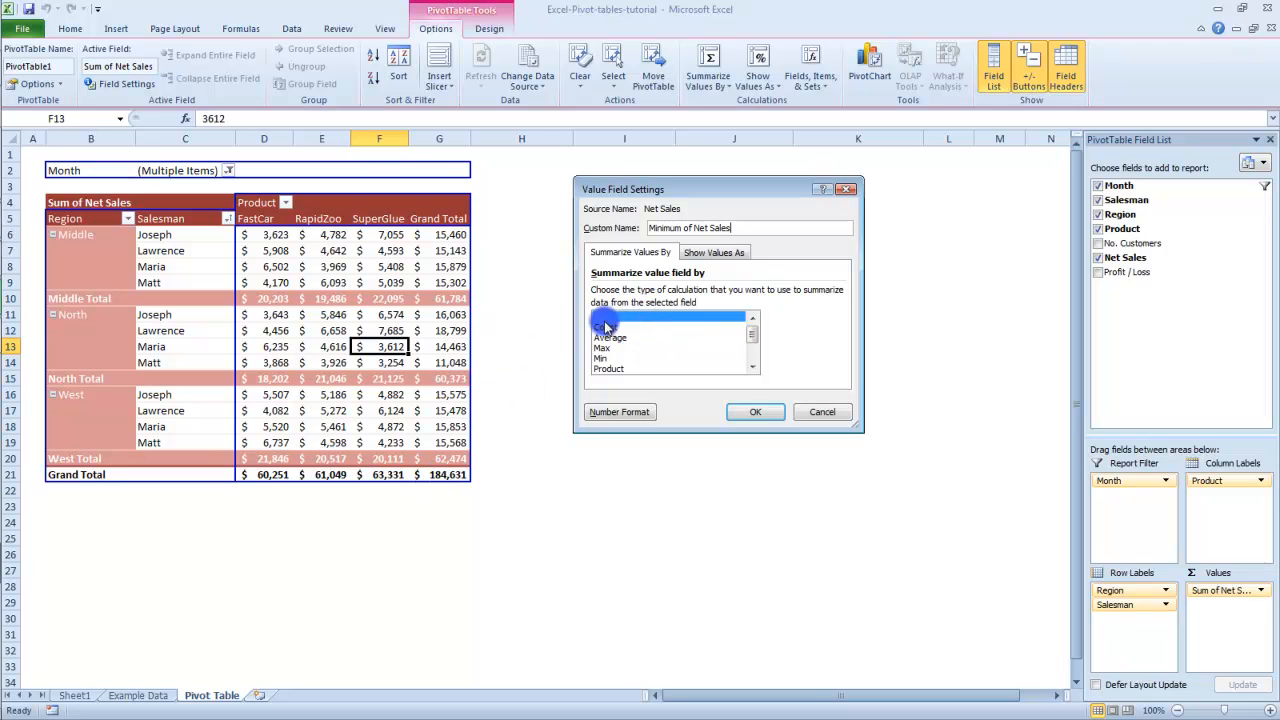
left_click(604, 358)
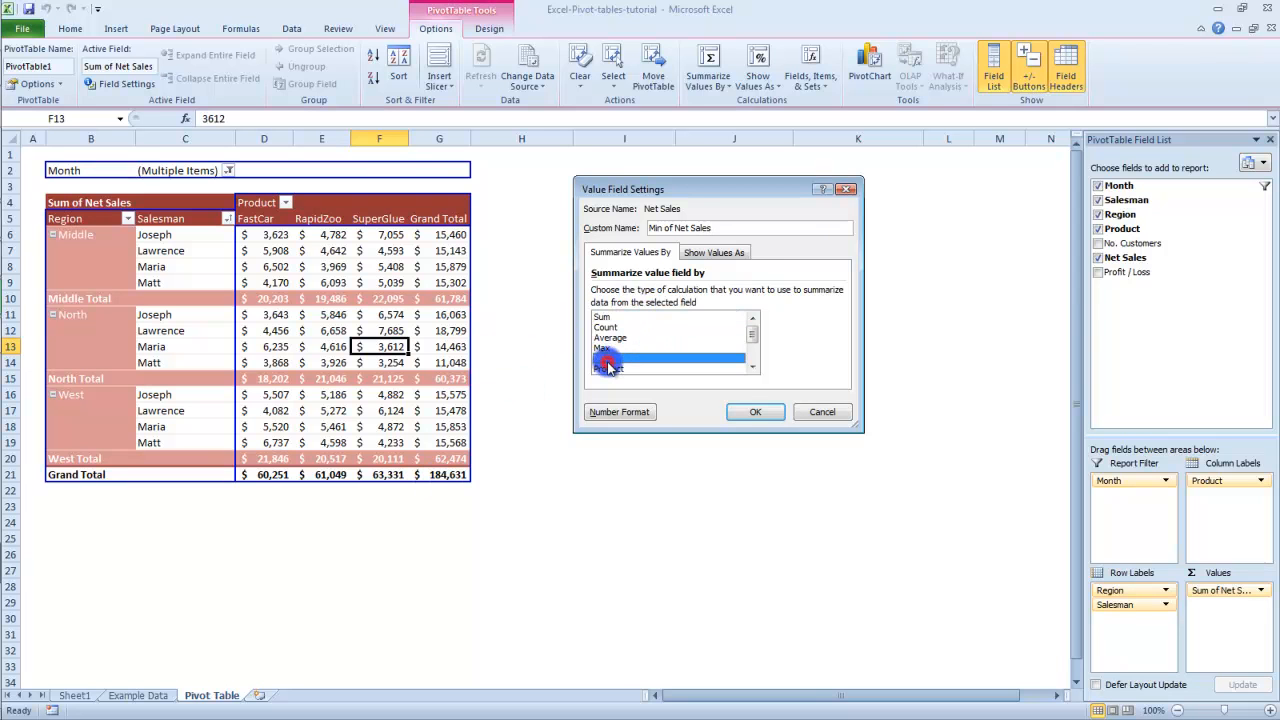
left_click(744, 412)
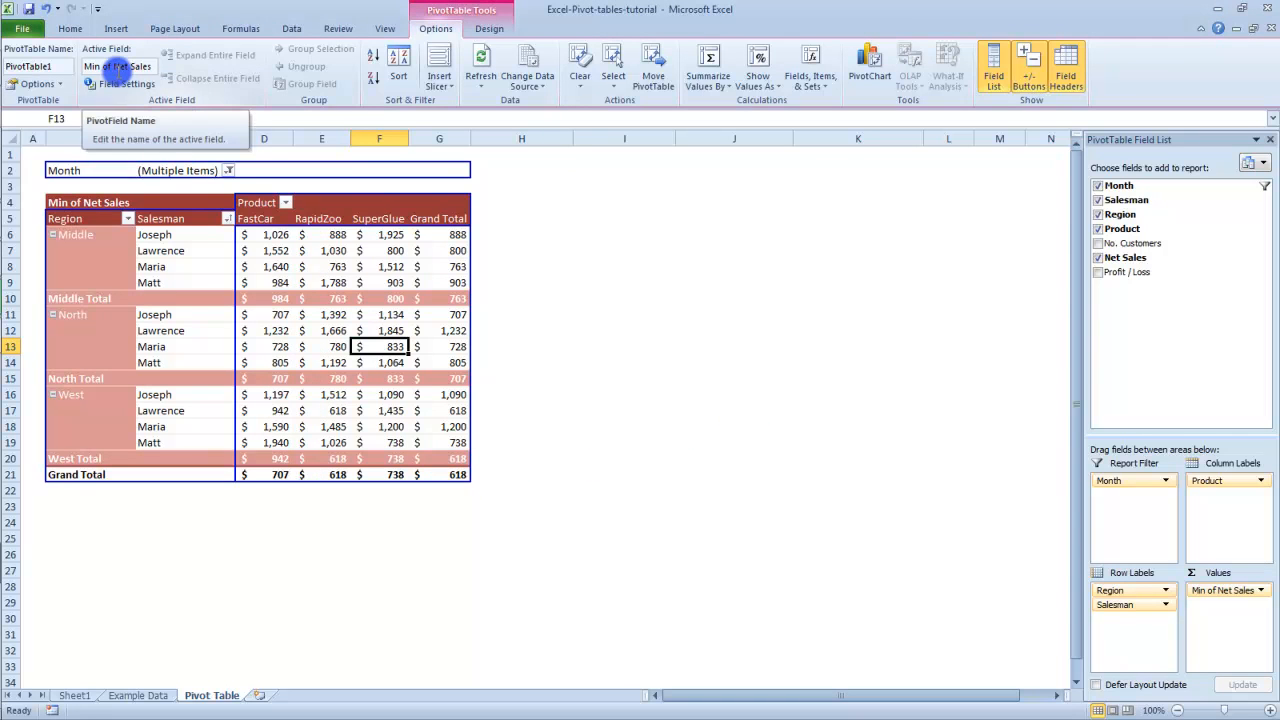
Step: Review the summary functions and the Show Values As options in the Net Sales value field settings, then dismiss them
left_click(110, 83)
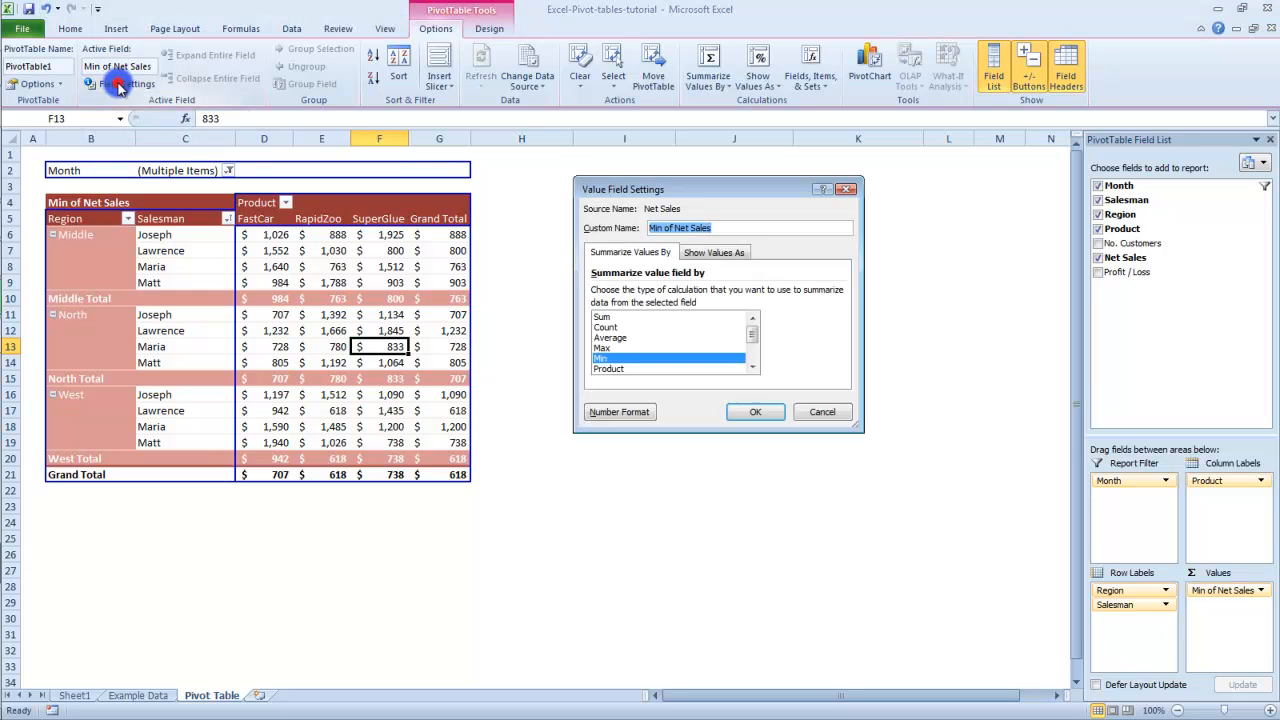
left_click_drag(740, 345, 755, 368)
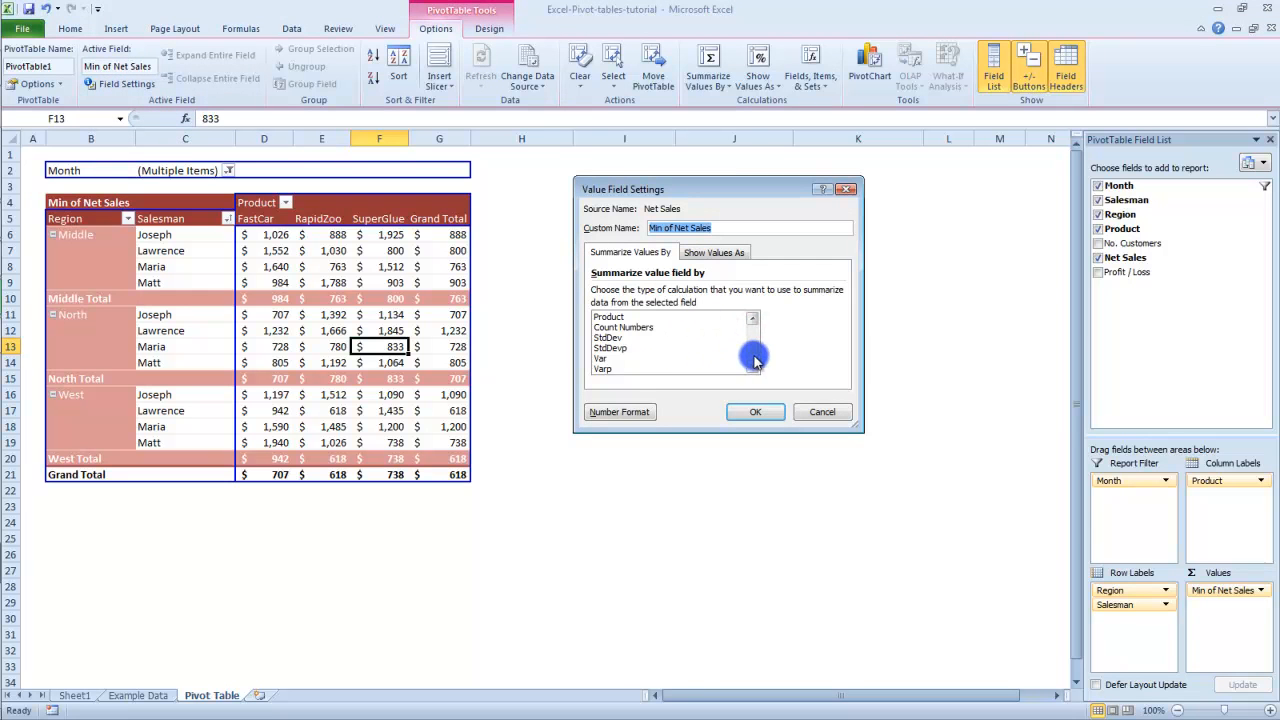
left_click(752, 330)
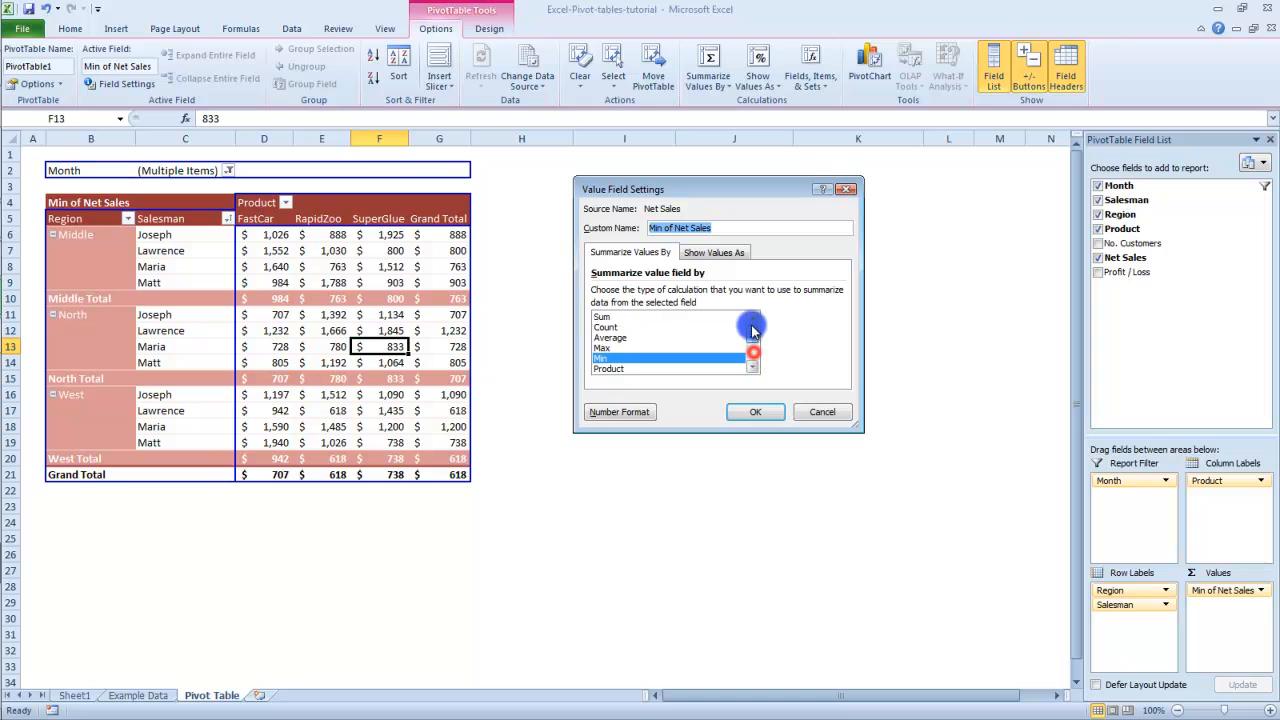
left_click(720, 255)
left_click(652, 293)
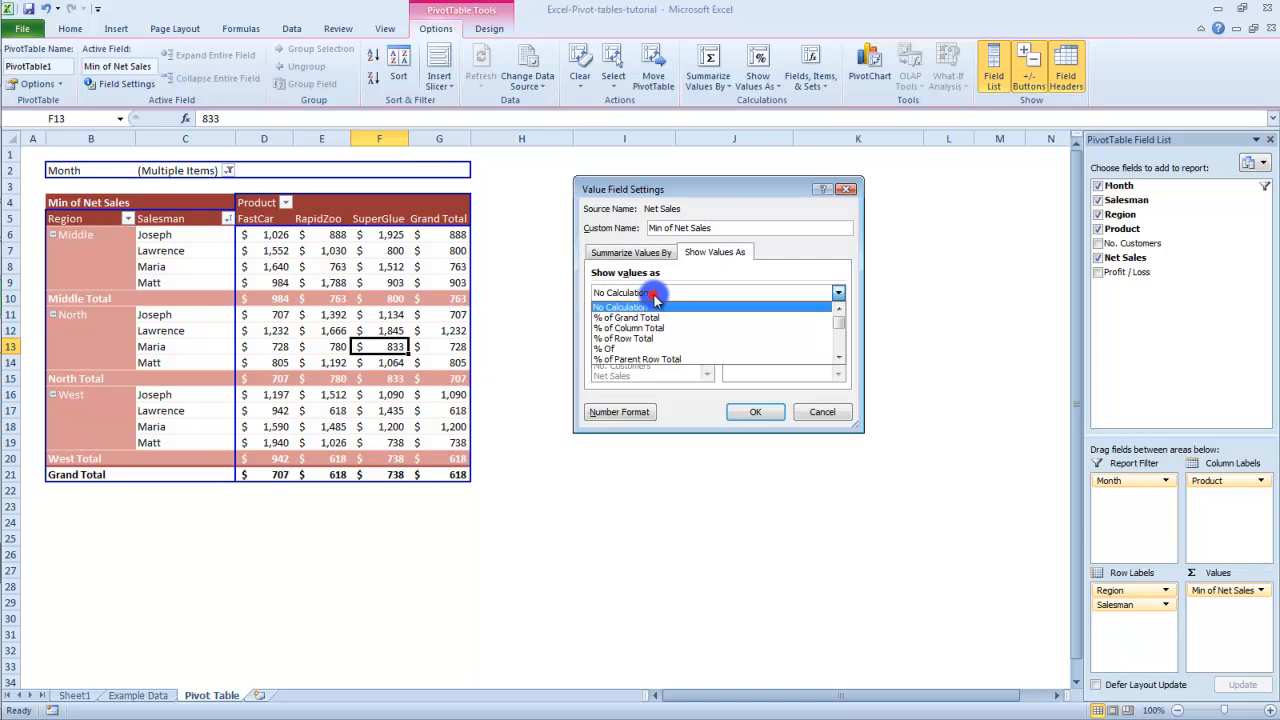
left_click(654, 298)
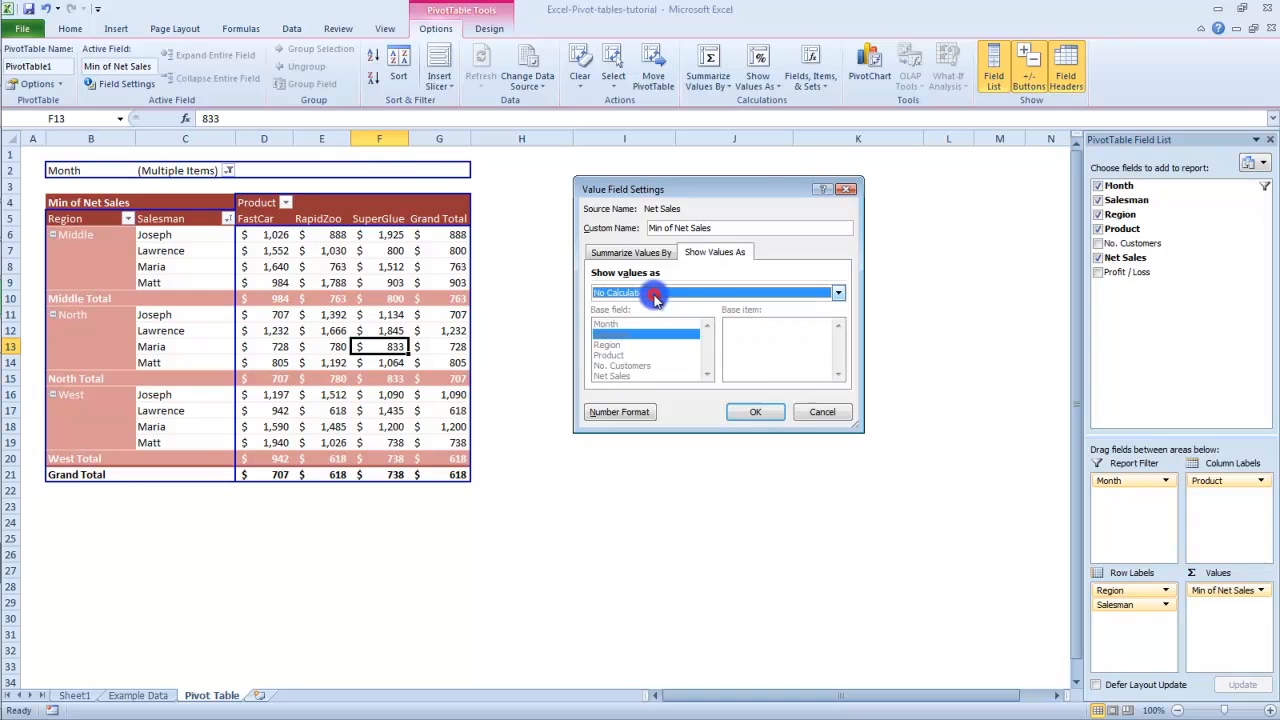
left_click(805, 410)
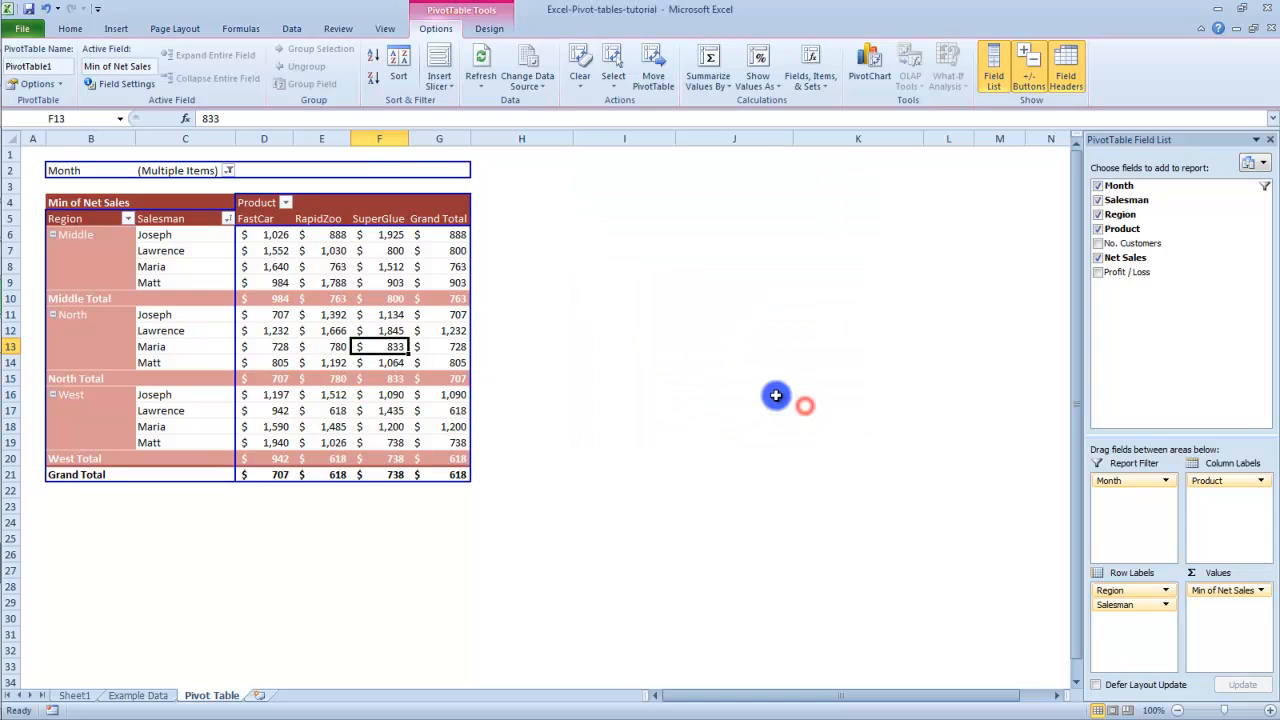
left_click(63, 68)
left_click(61, 85)
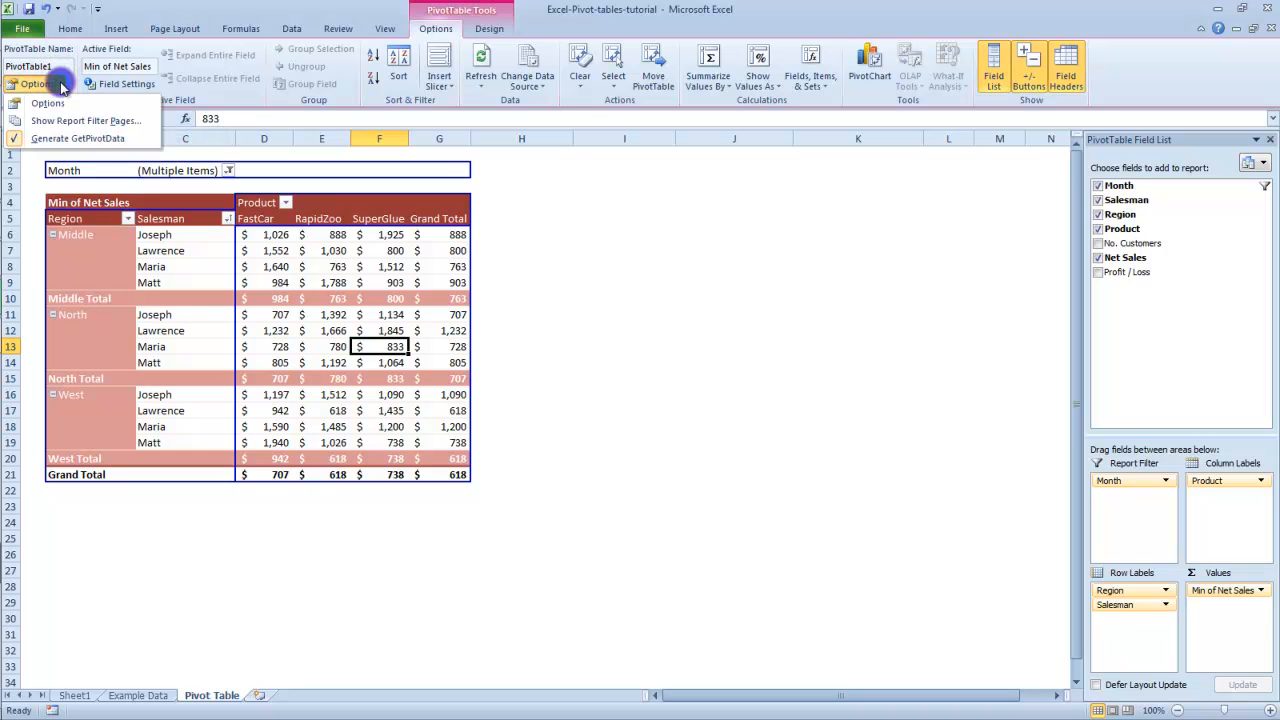
left_click(674, 266)
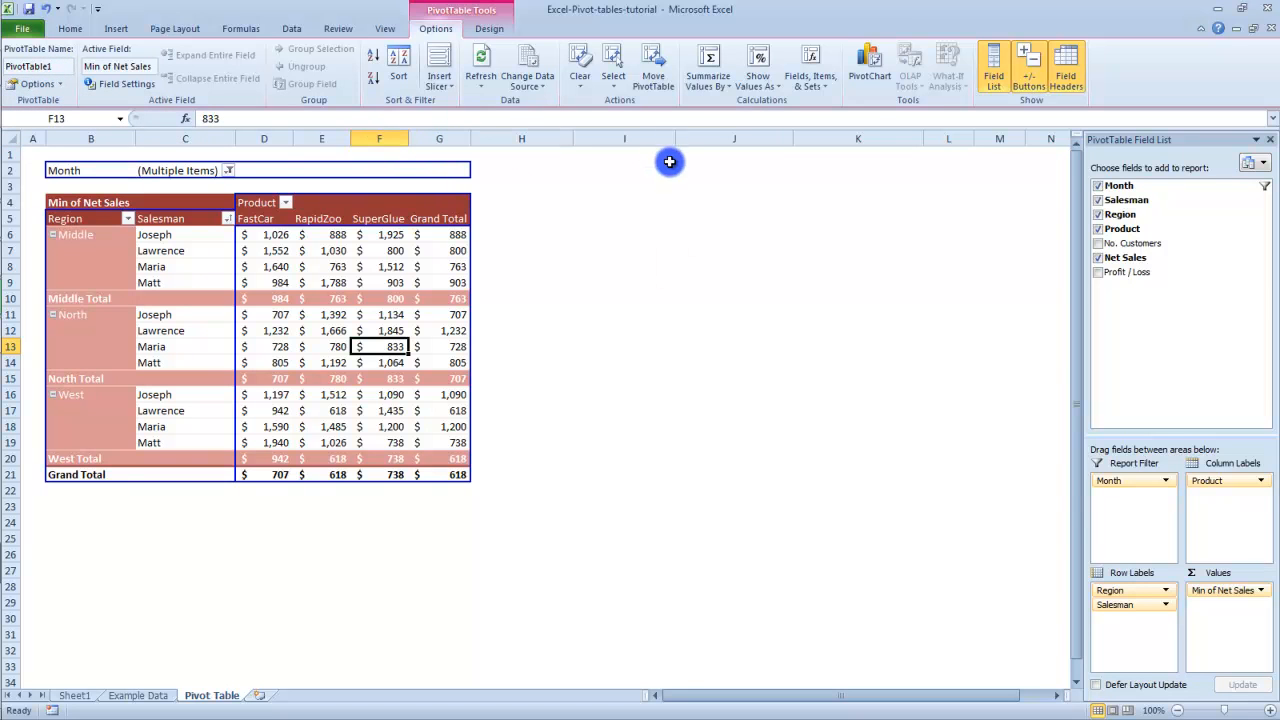
left_click(585, 91)
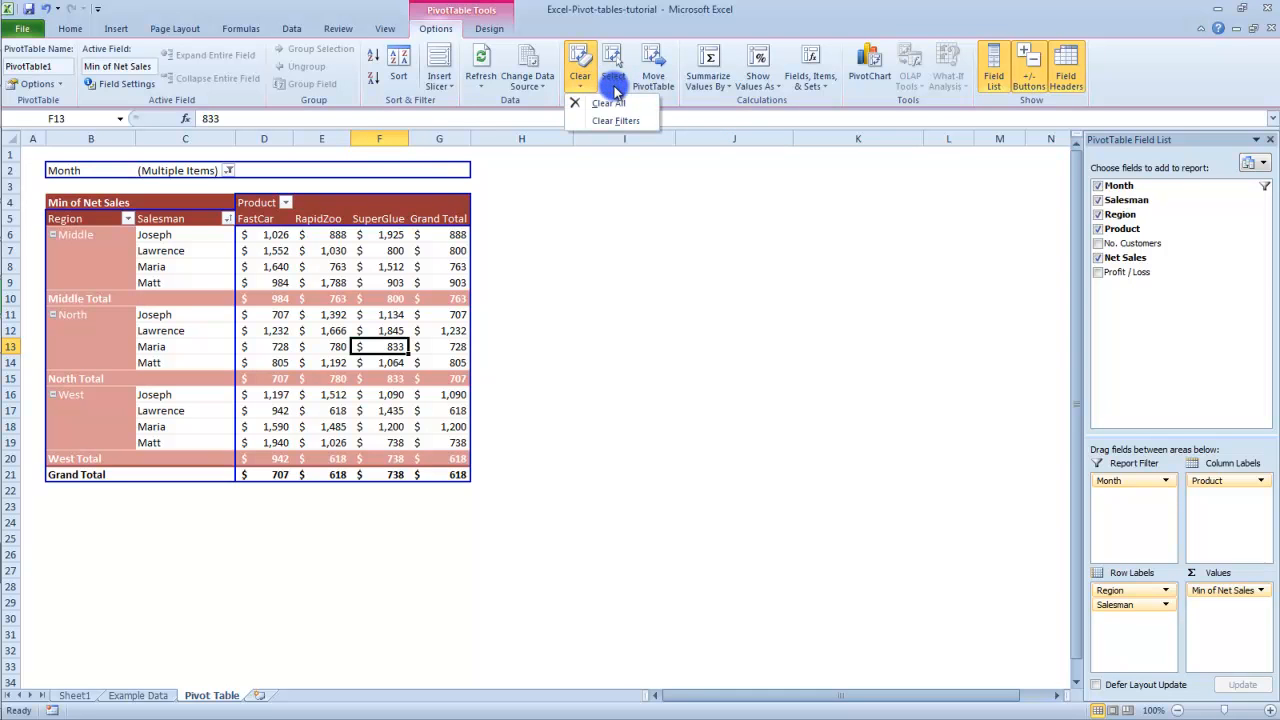
left_click(615, 88)
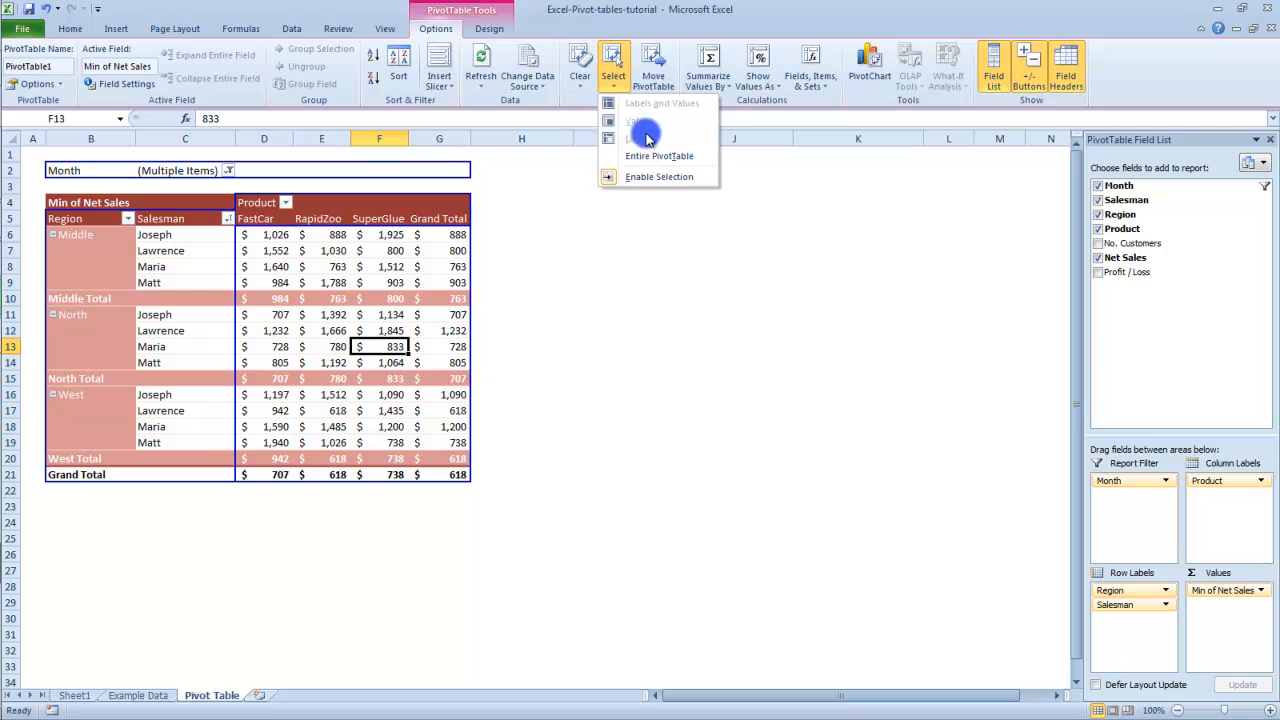
left_click(643, 84)
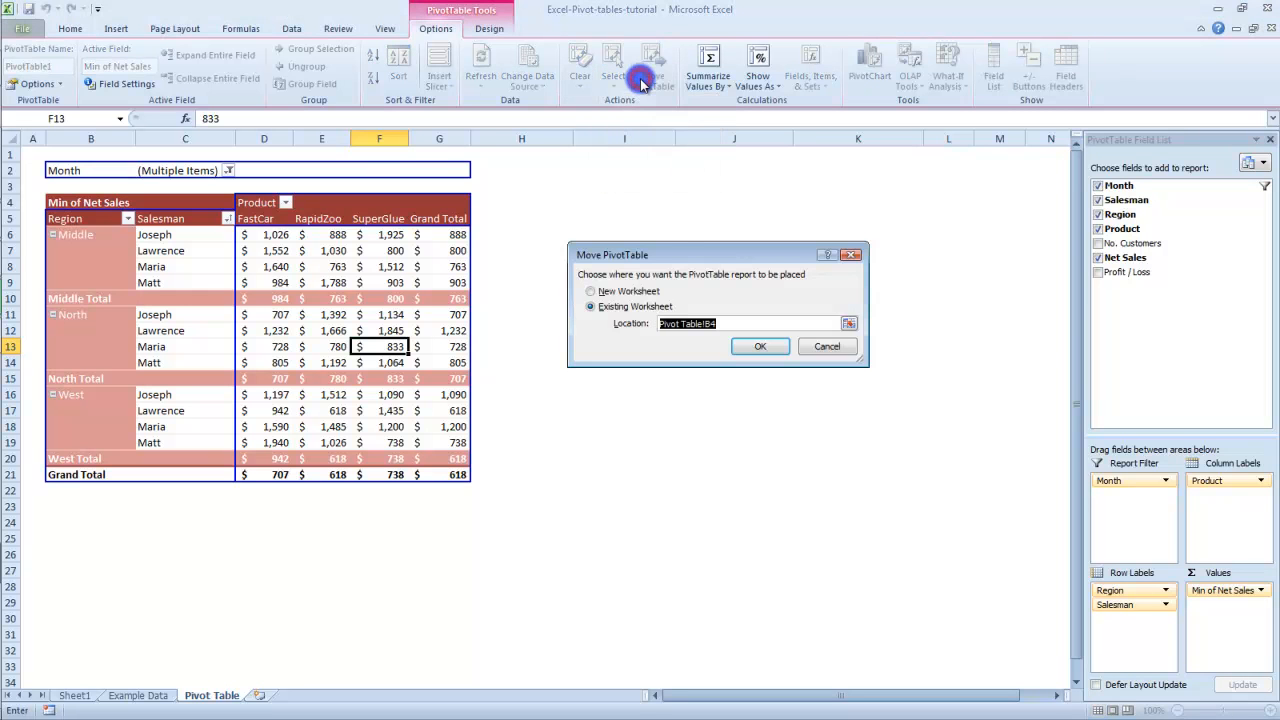
left_click(827, 347)
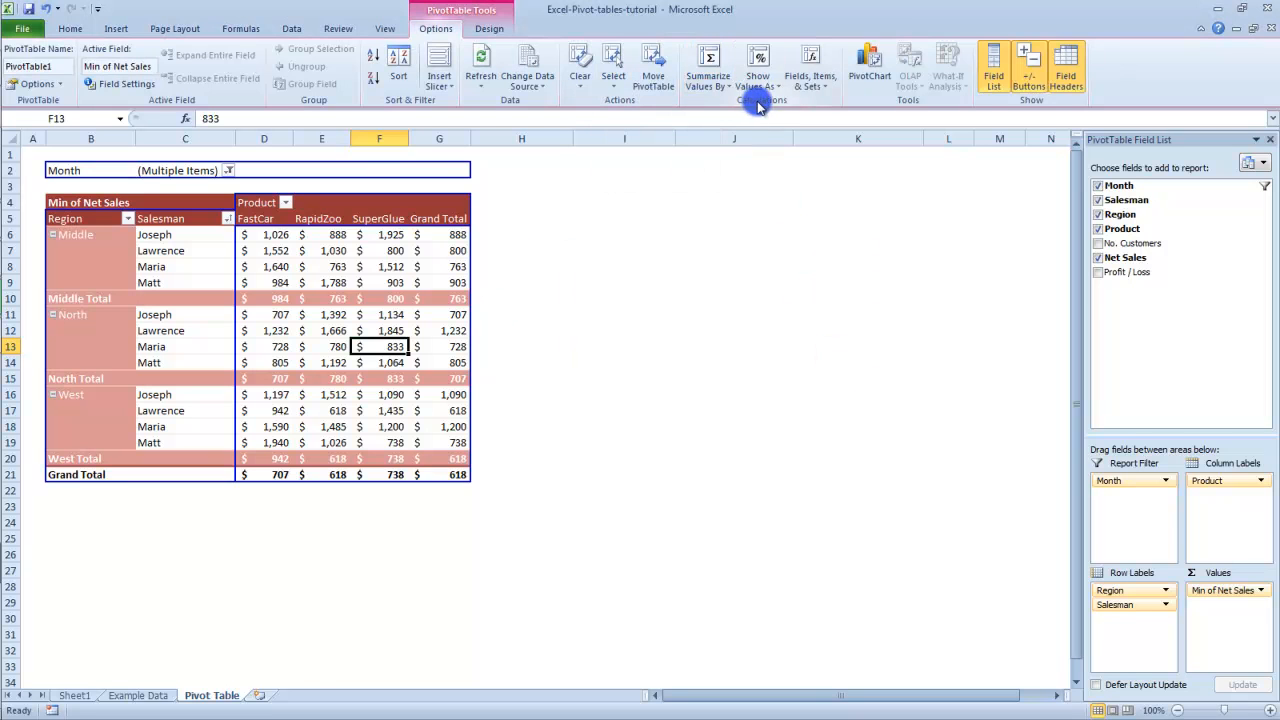
Step: Summarize the pivot table's Net Sales values by Sum, Count and Average in turn
left_click(716, 84)
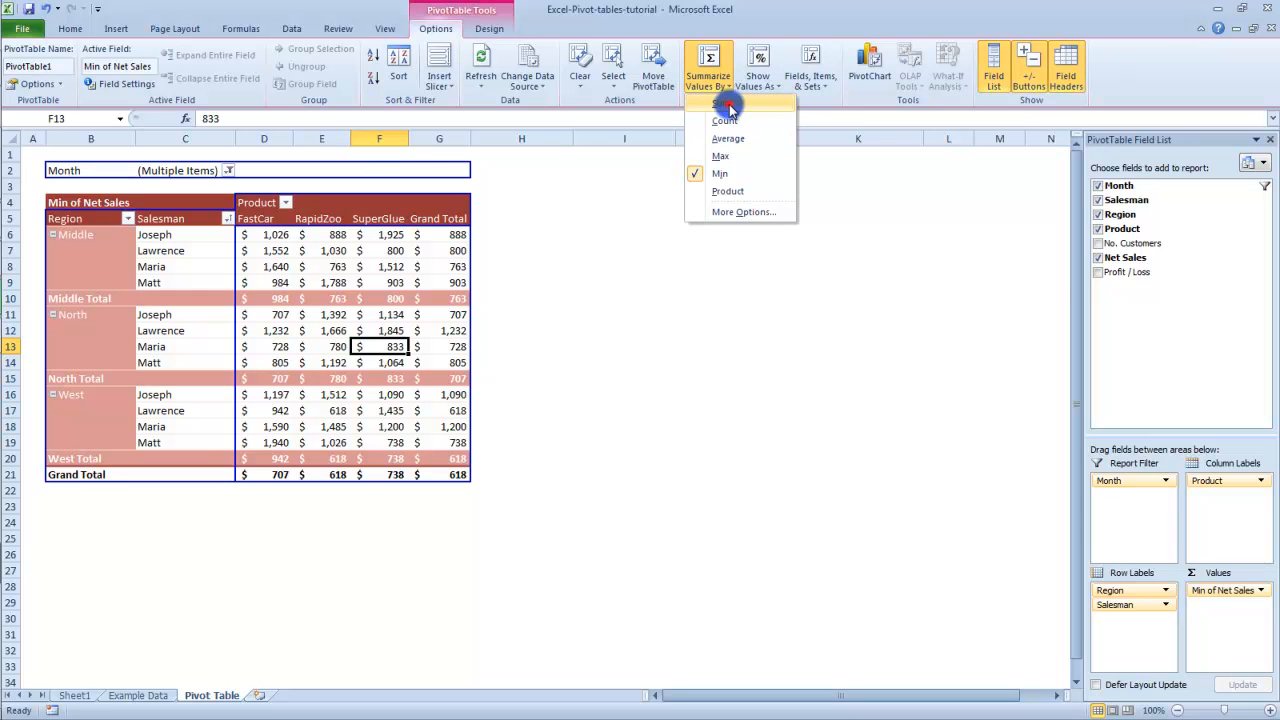
left_click(727, 104)
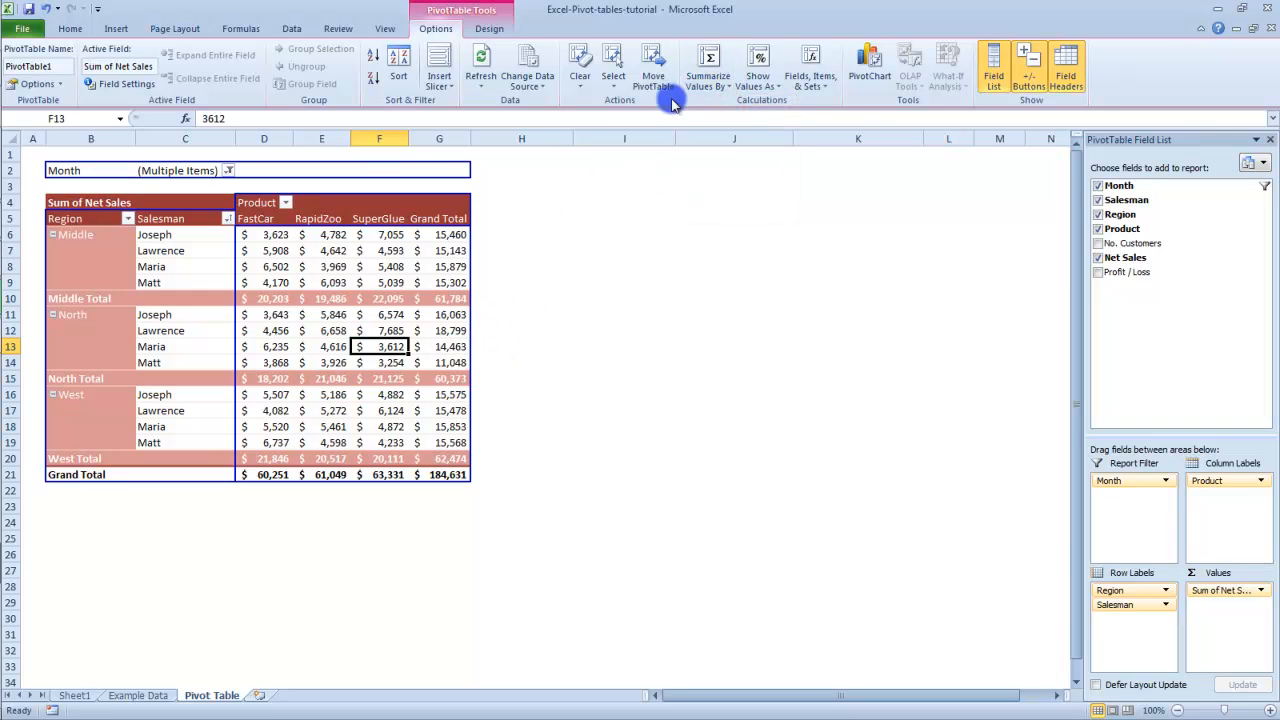
left_click(708, 84)
left_click(712, 120)
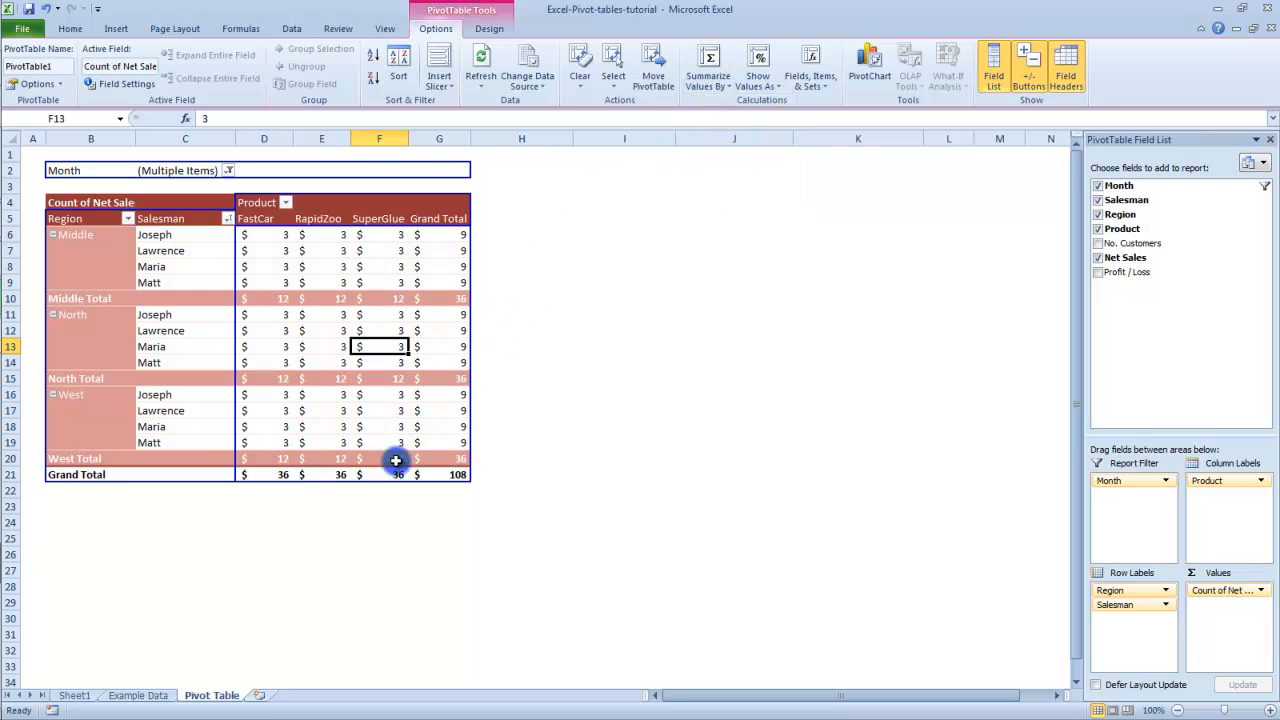
left_click(709, 72)
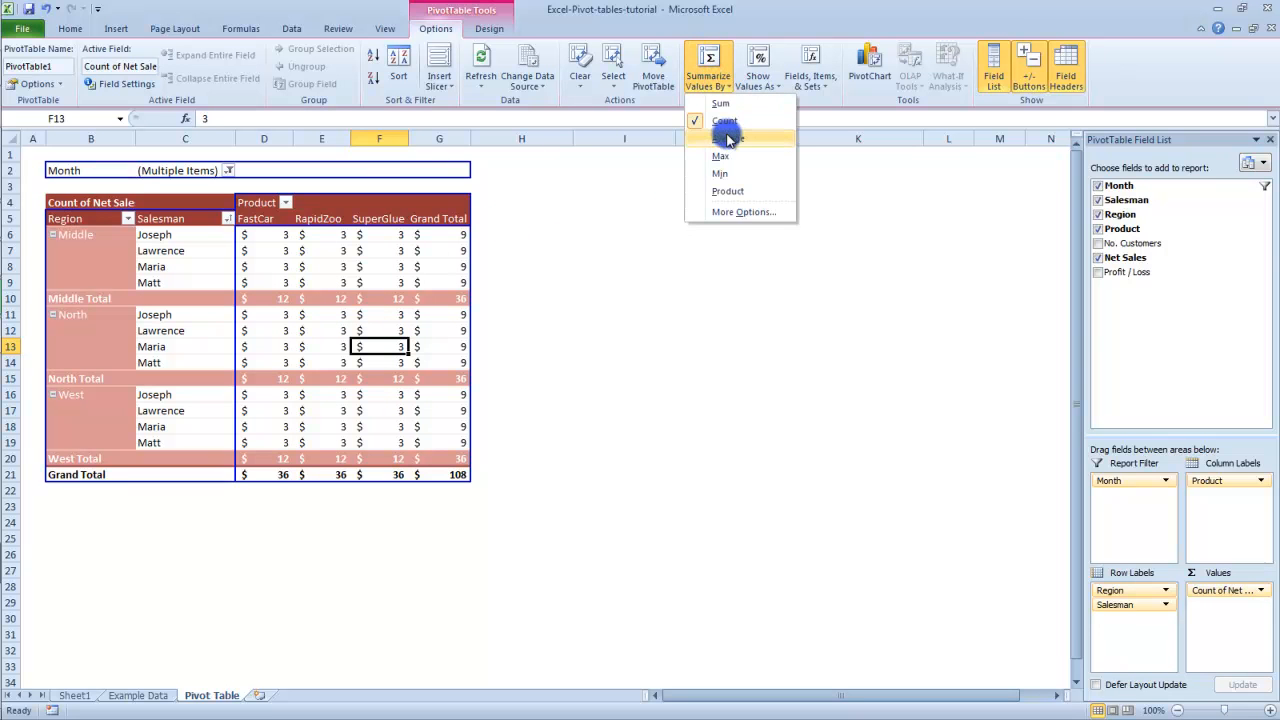
left_click(728, 138)
Step: Summarize the Net Sales values by Sum and look at the additional summary options without changing them
left_click(704, 76)
left_click(712, 103)
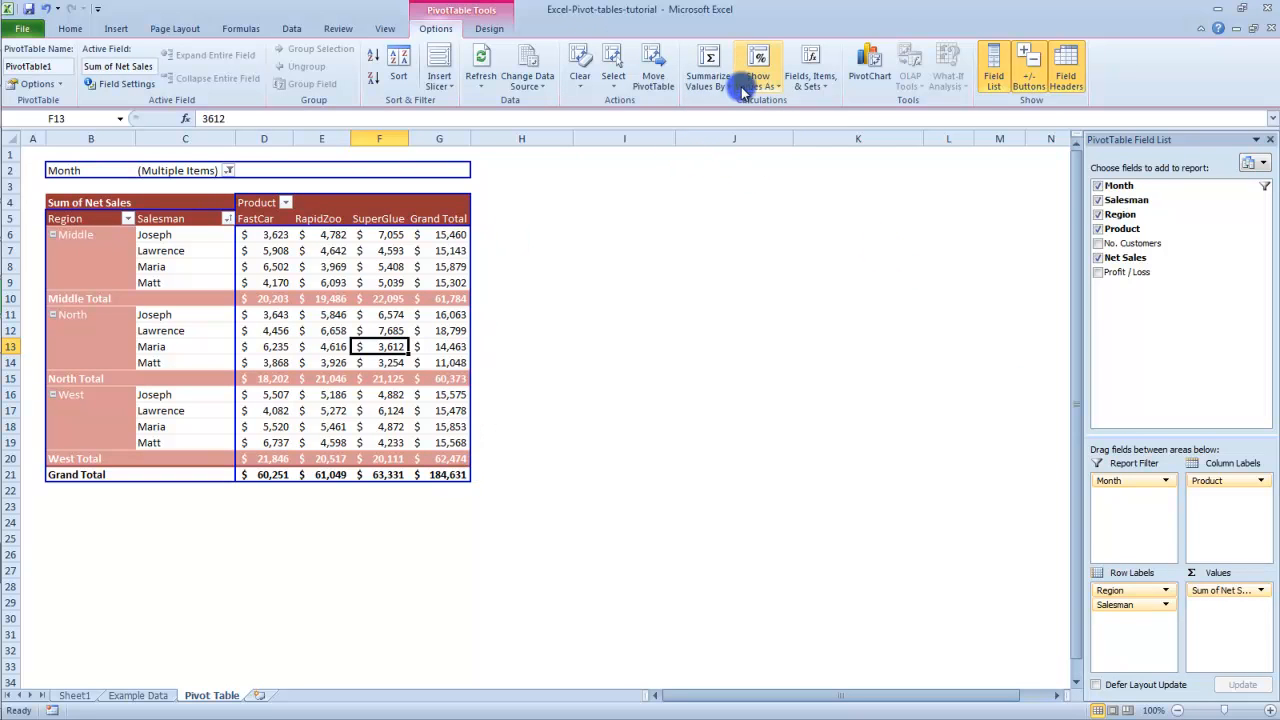
left_click(709, 86)
left_click(737, 206)
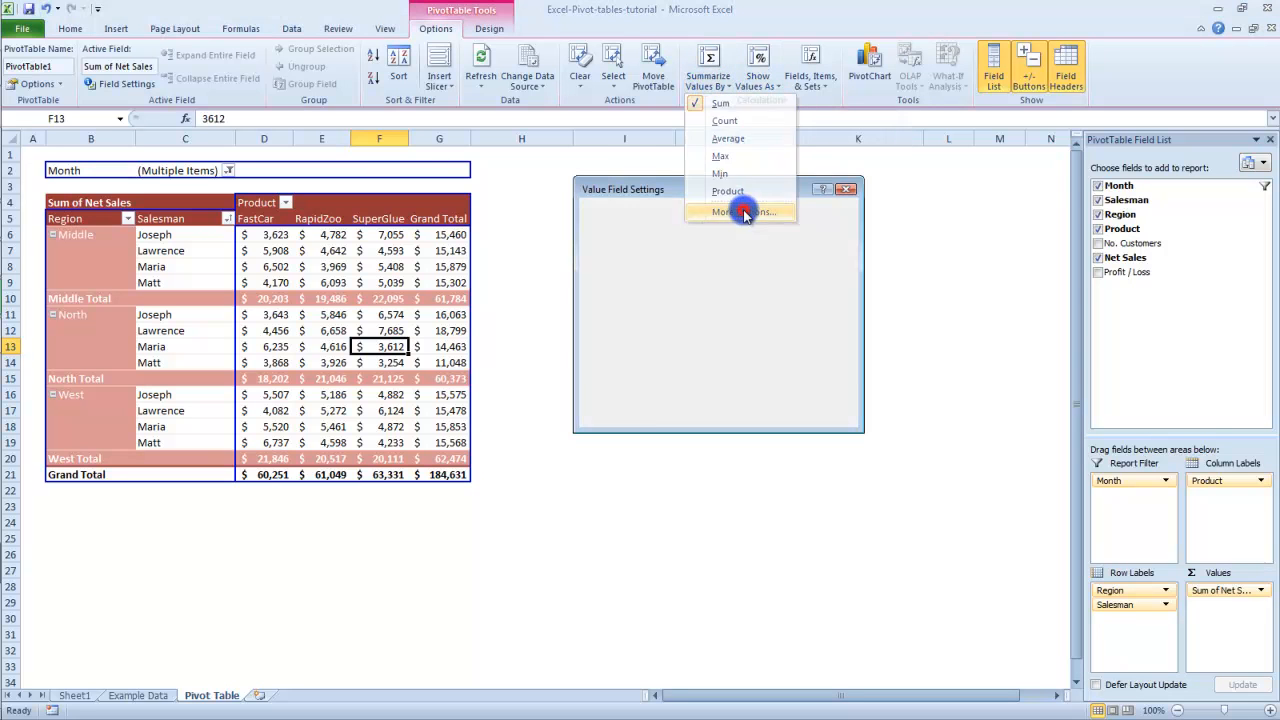
left_click(816, 413)
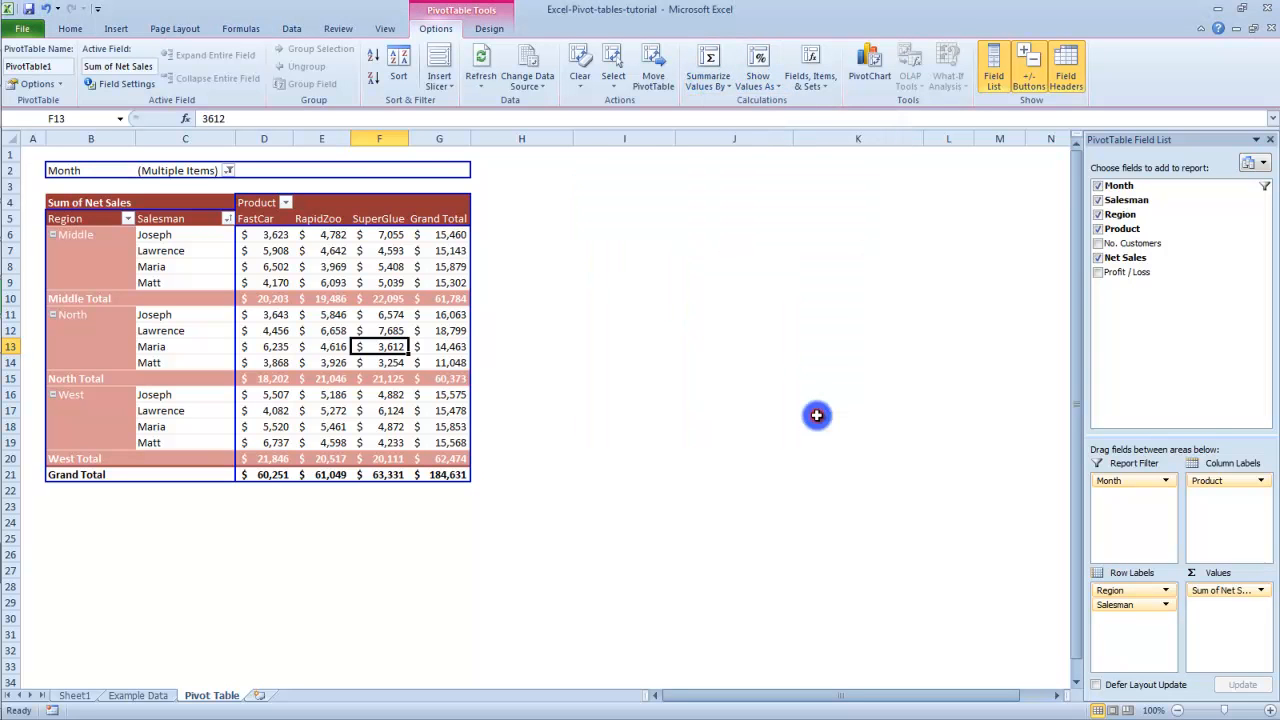
Step: Show the Net Sales values as % of Grand Total and select the overall grand total cell
left_click(770, 78)
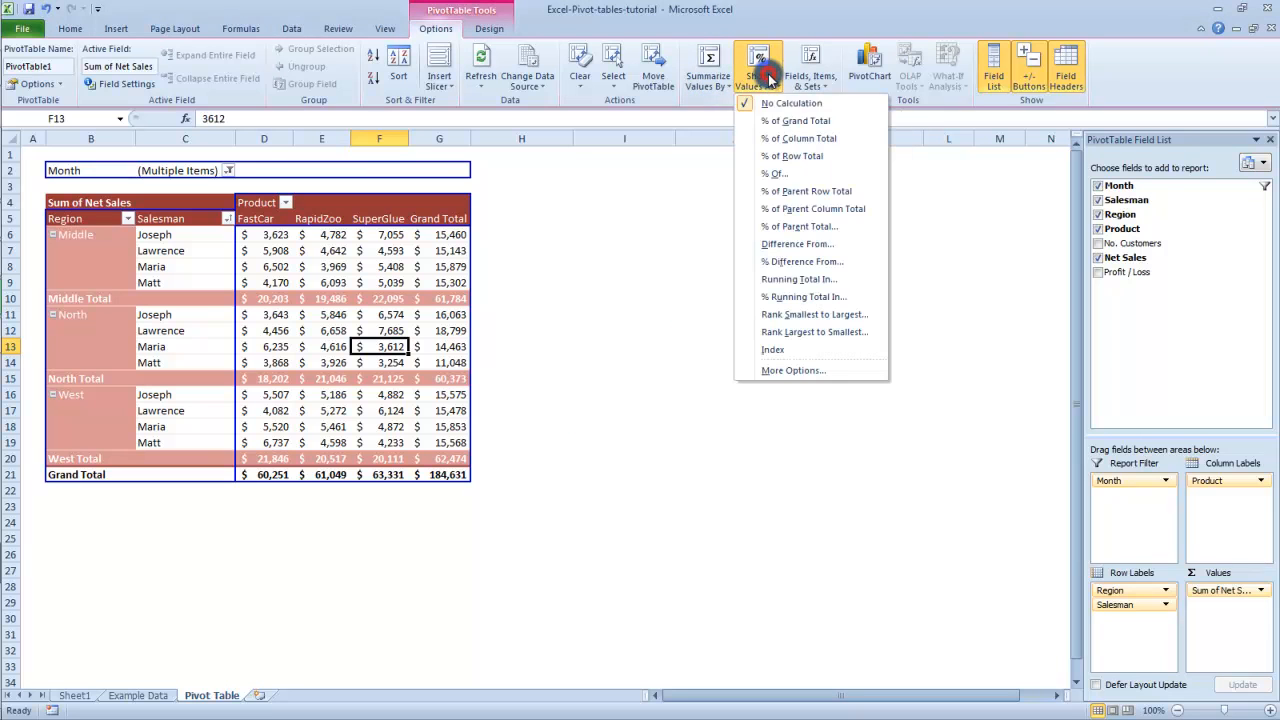
left_click(797, 121)
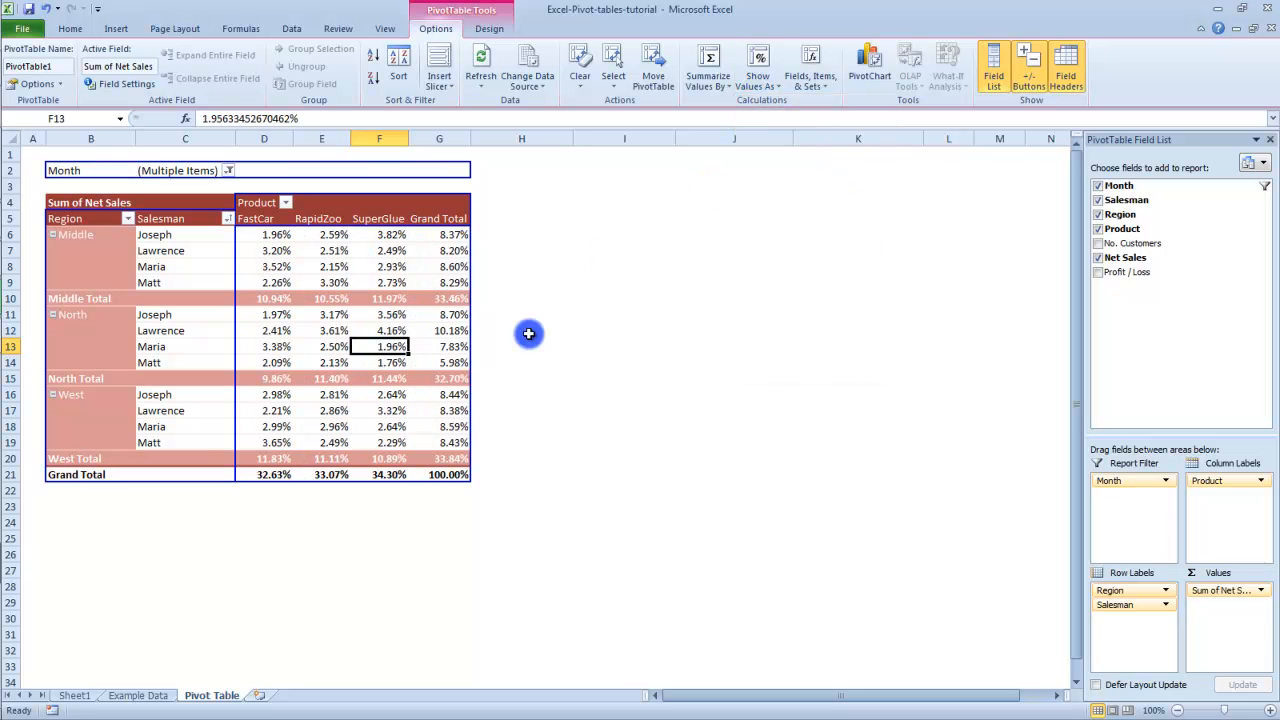
left_click(453, 474)
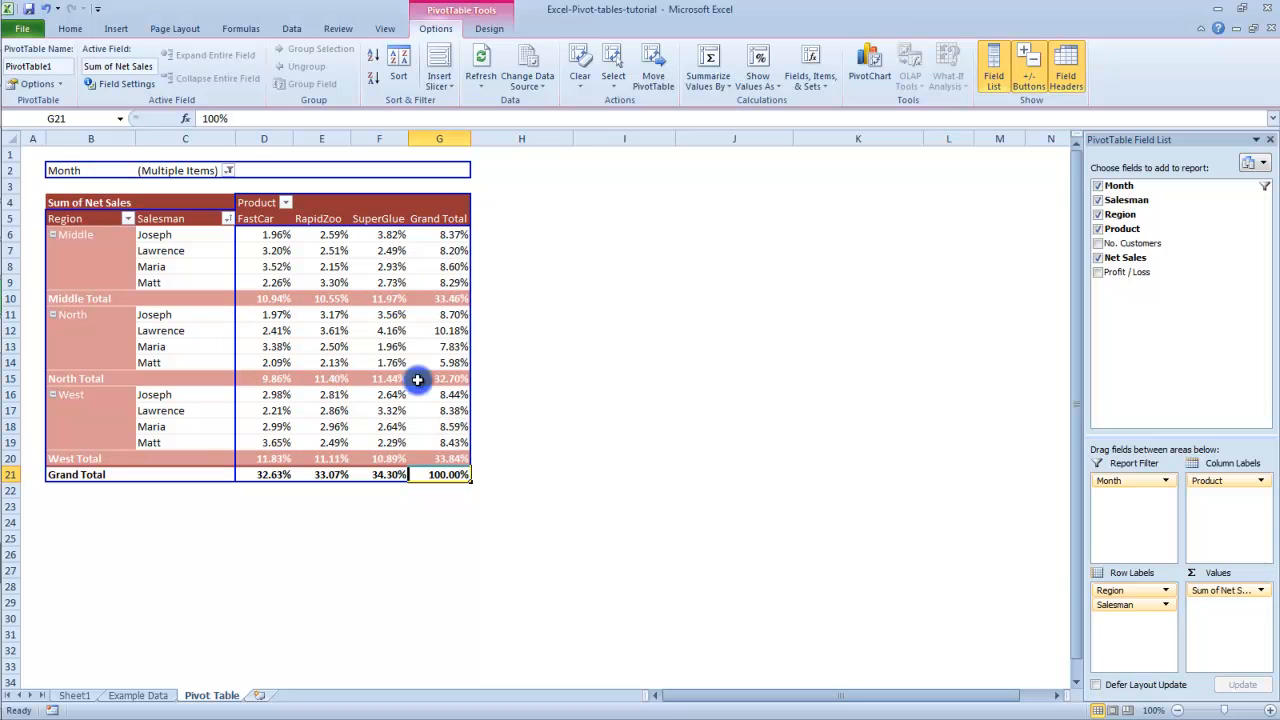
Step: Set the Net Sales values to be shown with No Calculation
left_click(755, 82)
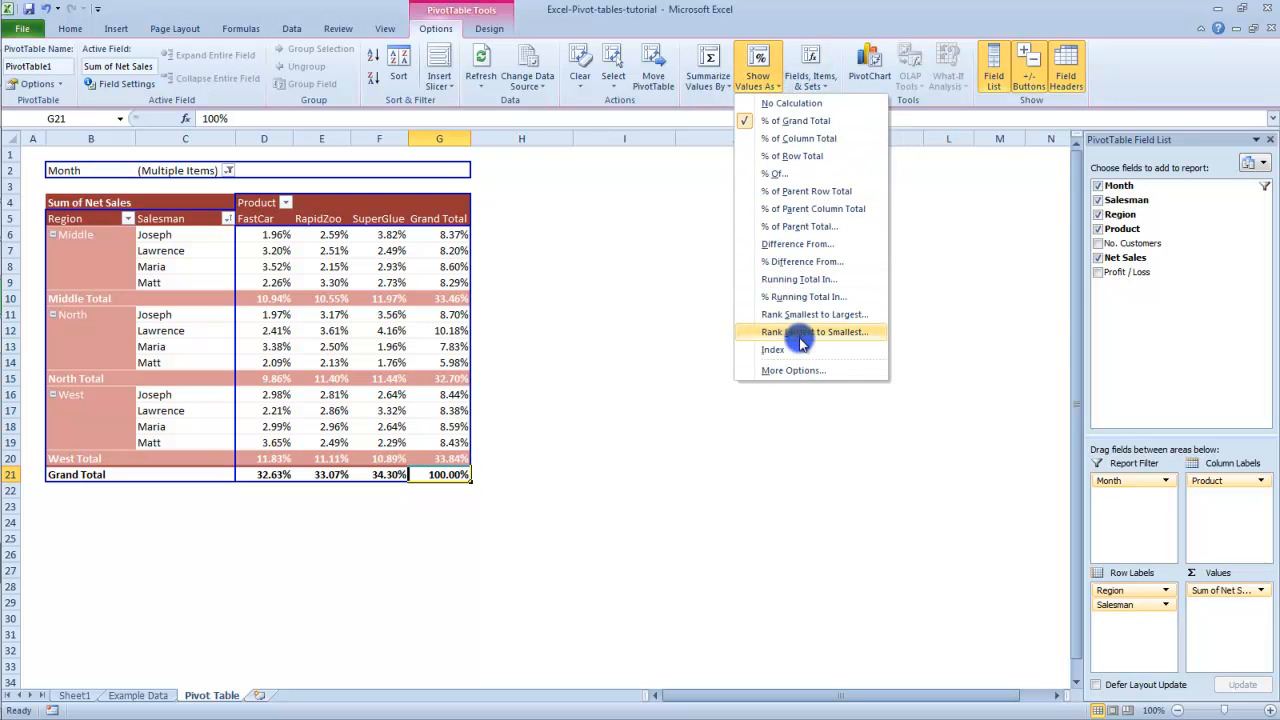
left_click(805, 104)
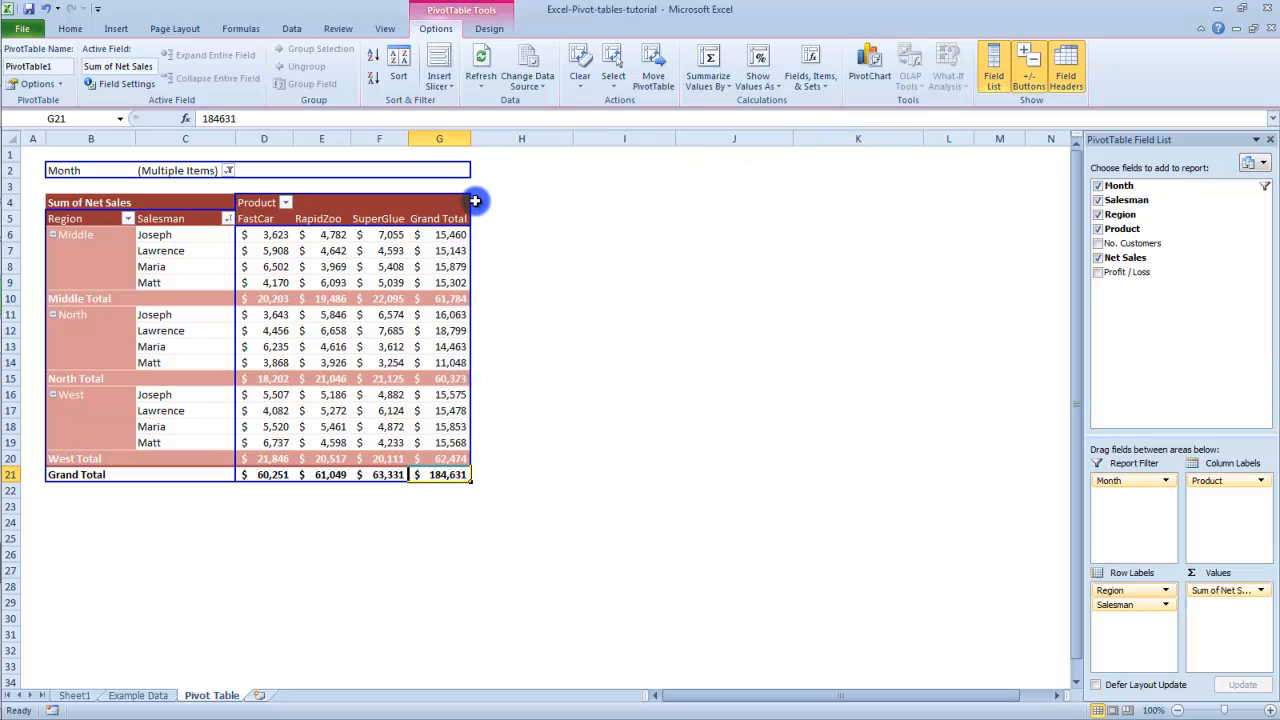
Step: Check the North region's subtotals across the products, then set the pivot table not to show subtotals
left_click(446, 379)
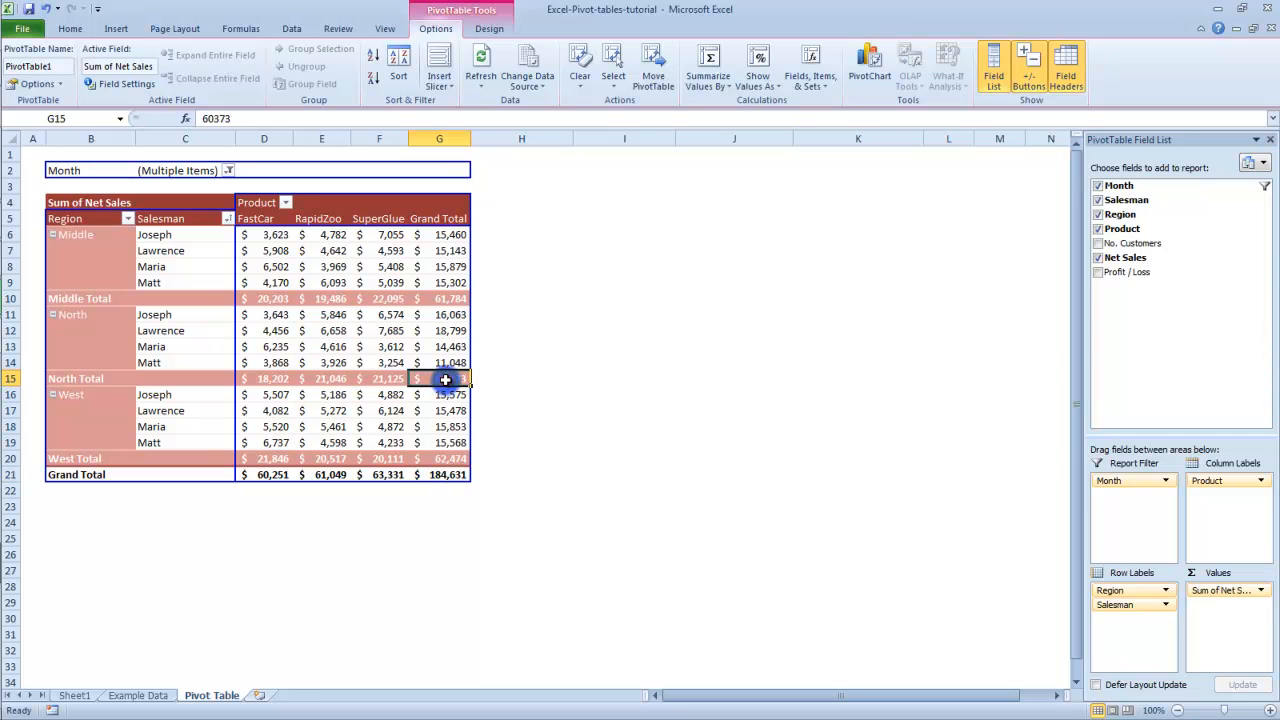
left_click(373, 383)
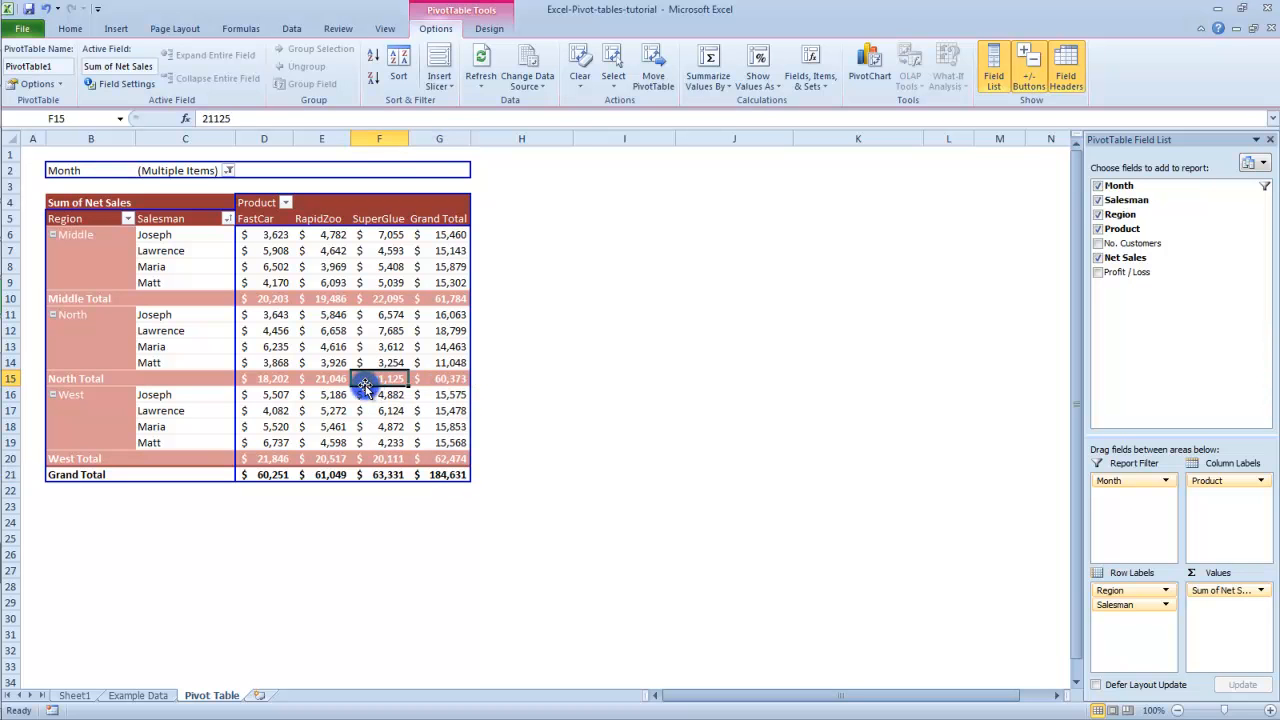
left_click(336, 388)
left_click(276, 380)
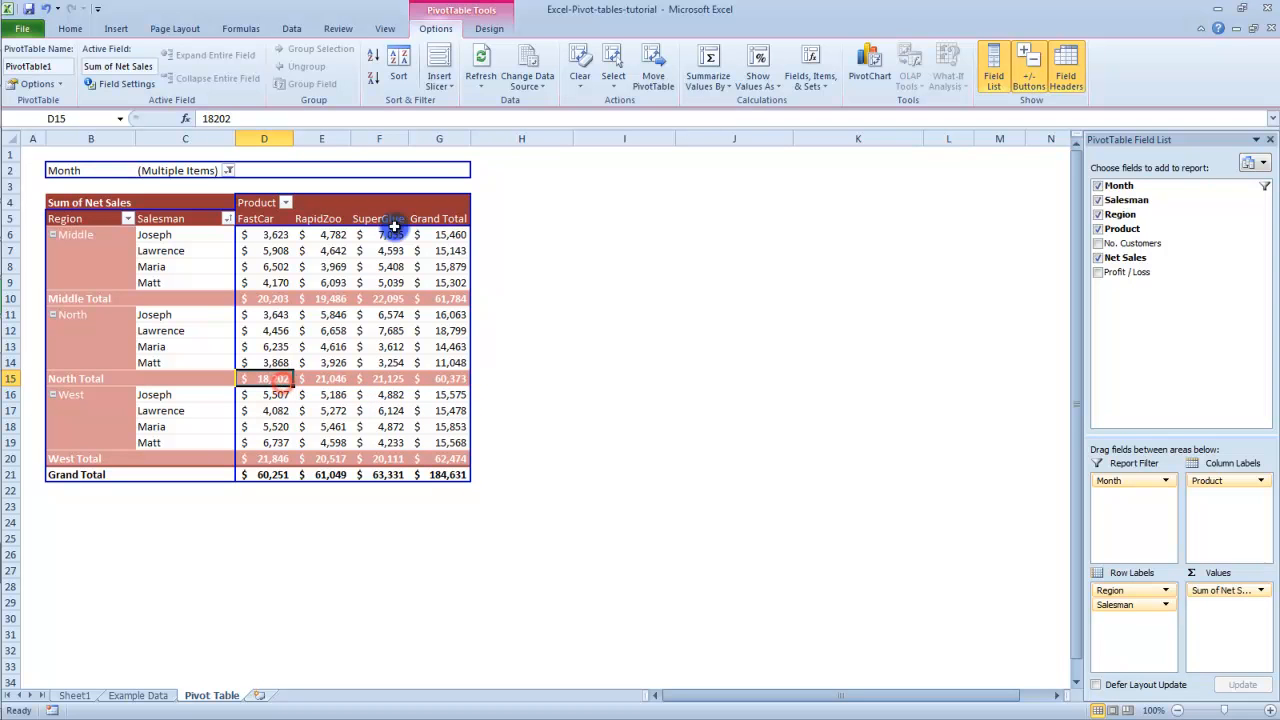
left_click(489, 30)
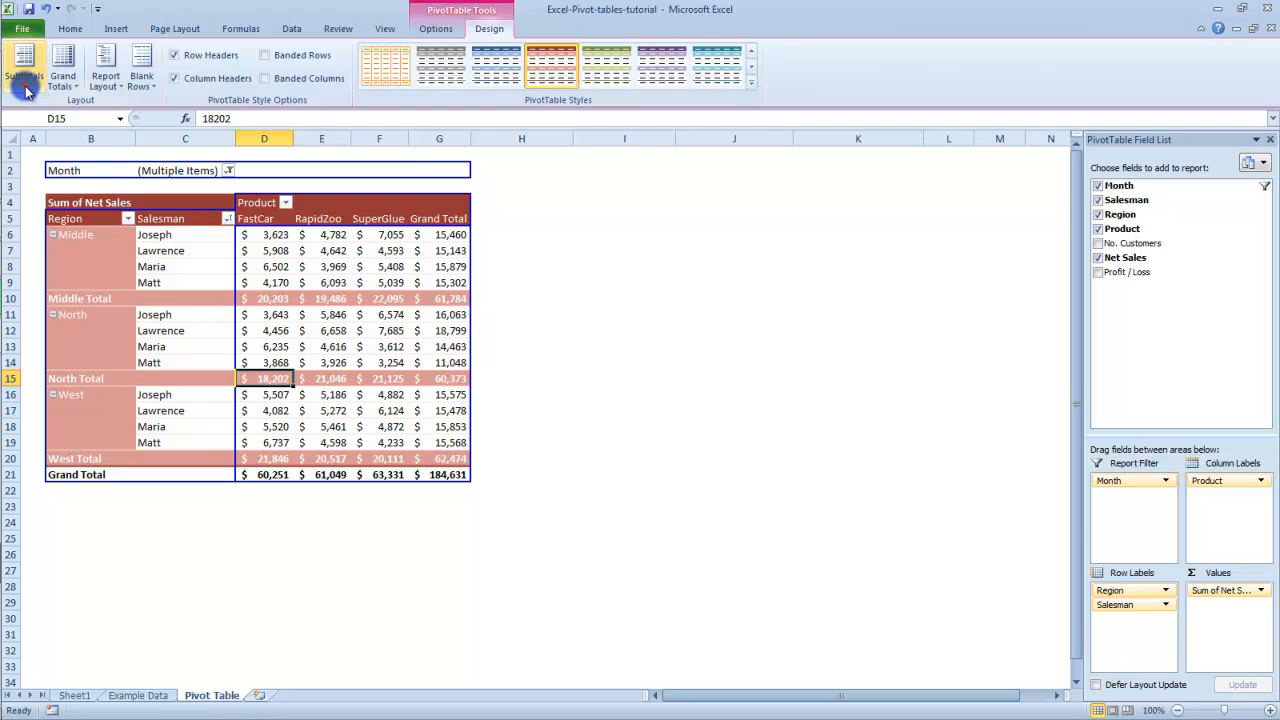
left_click(25, 85)
left_click(57, 114)
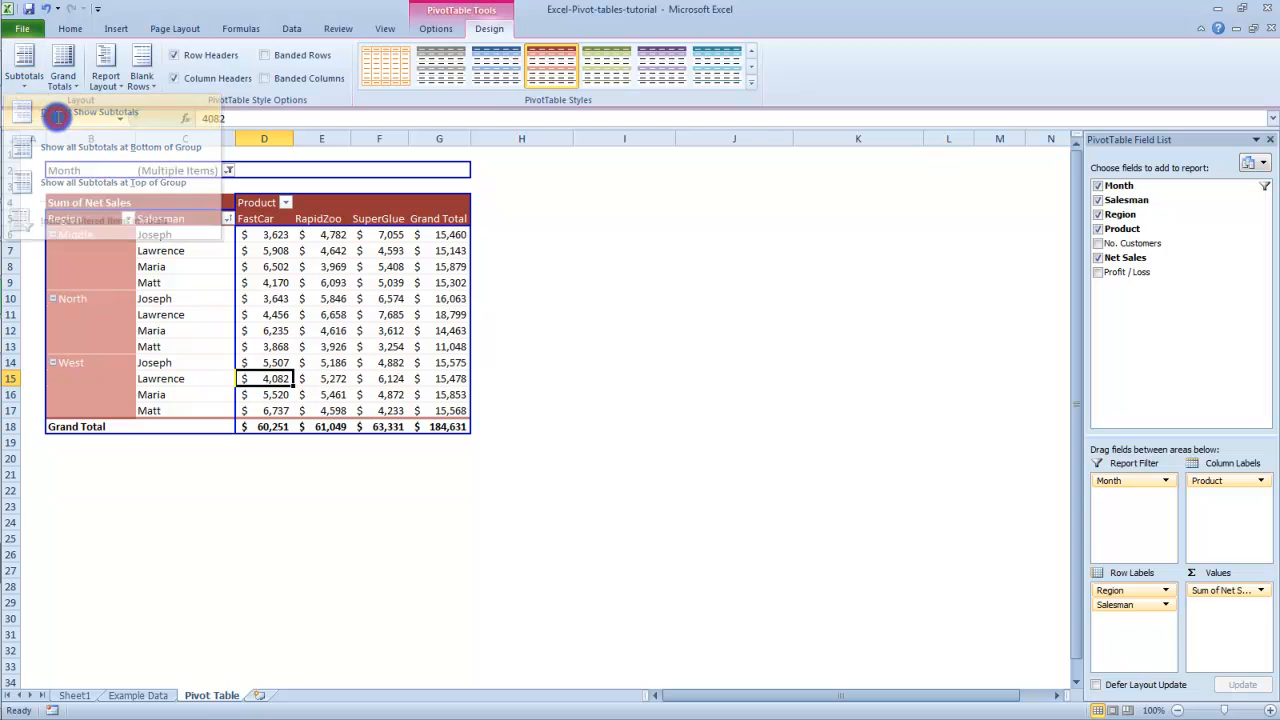
Step: Show all subtotals at the bottom of each region group and check the West and North grand total cells
left_click(25, 75)
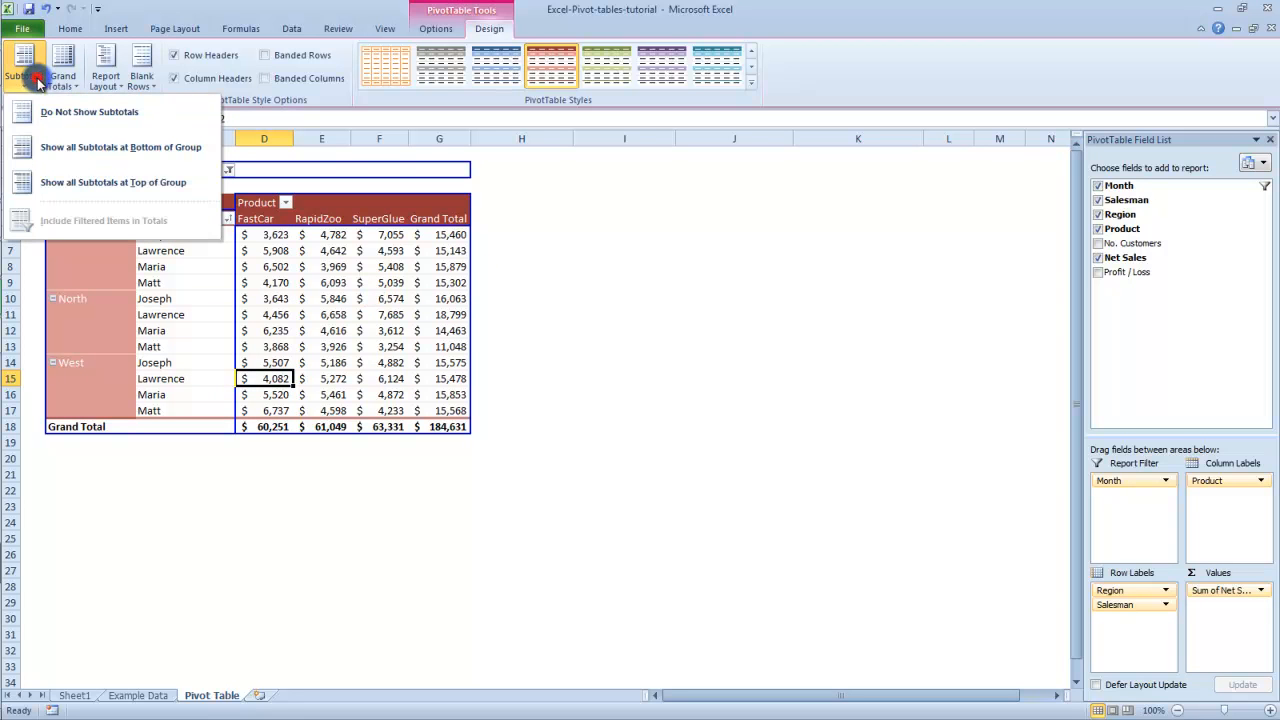
left_click(64, 152)
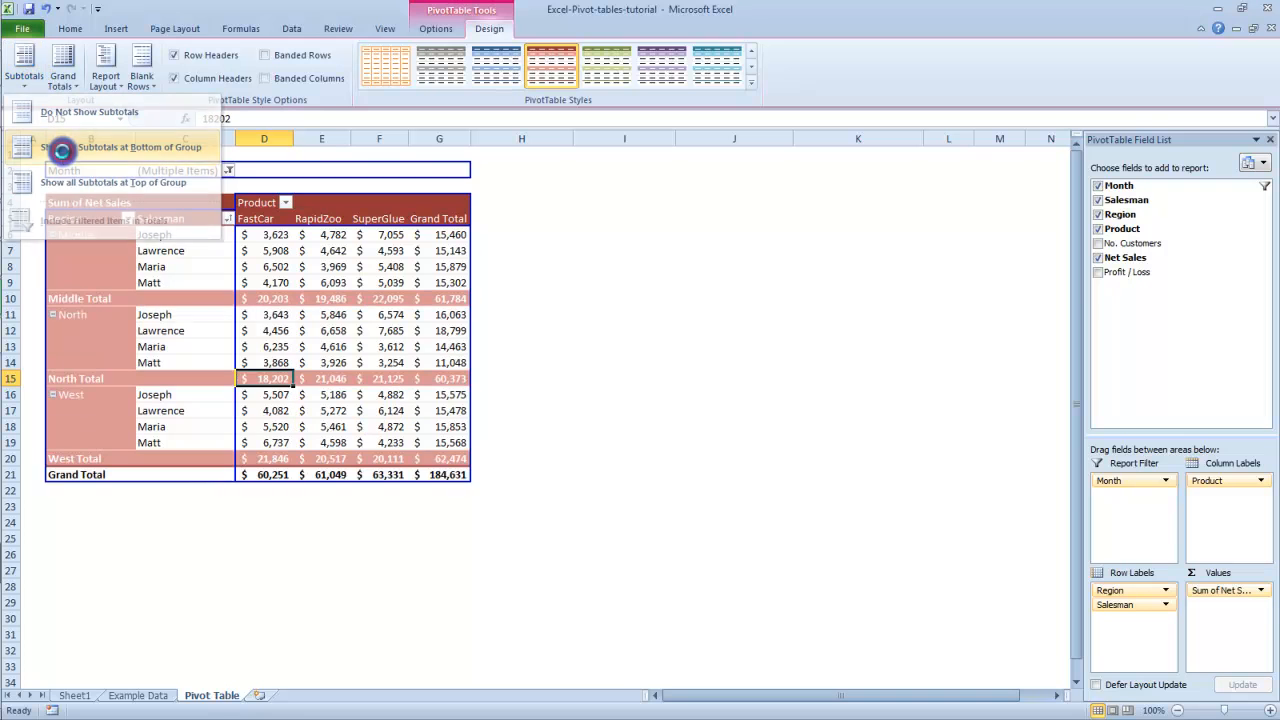
left_click(454, 463)
left_click(457, 378)
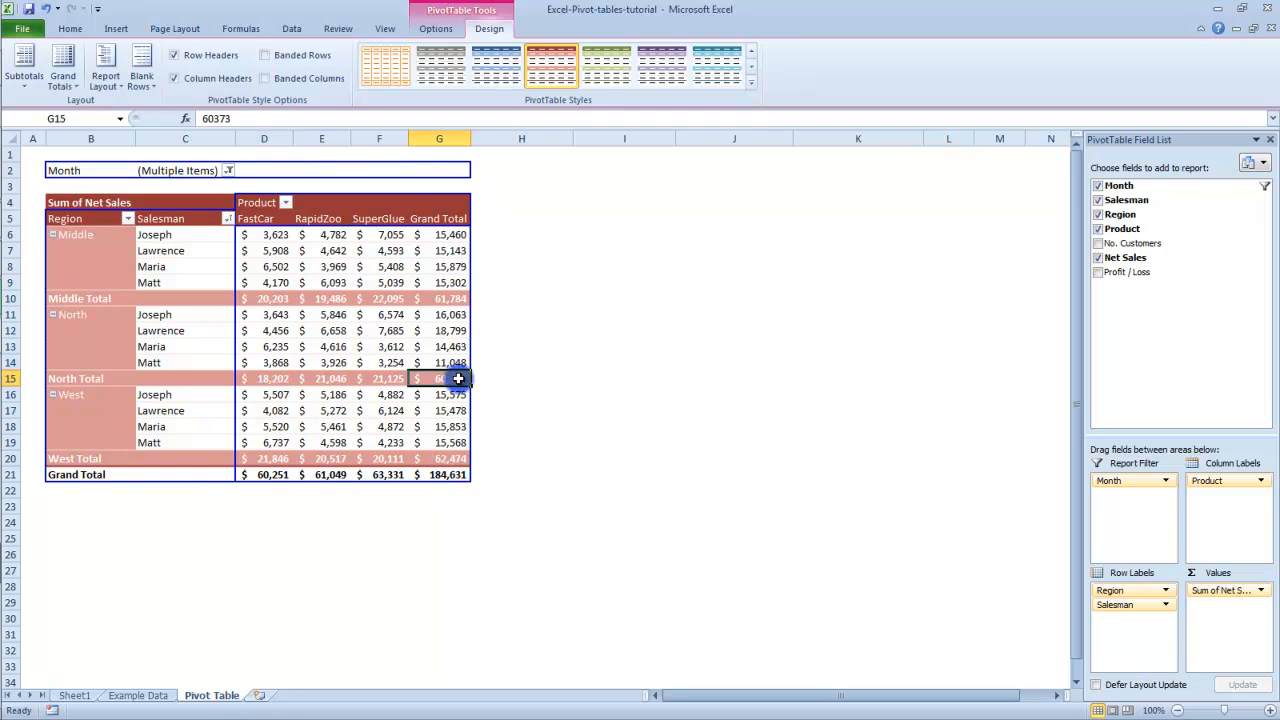
Step: Try showing all subtotals at the top of each group, and set them back to the bottom of the group
left_click(25, 70)
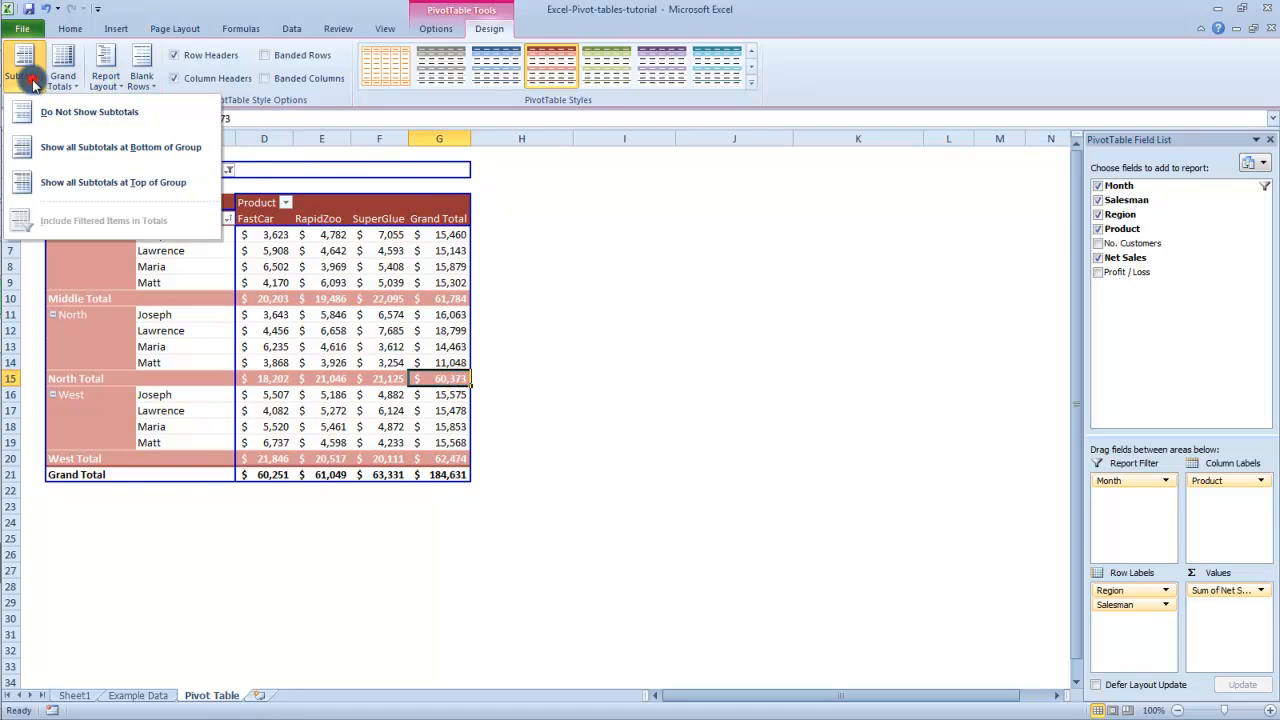
left_click(75, 183)
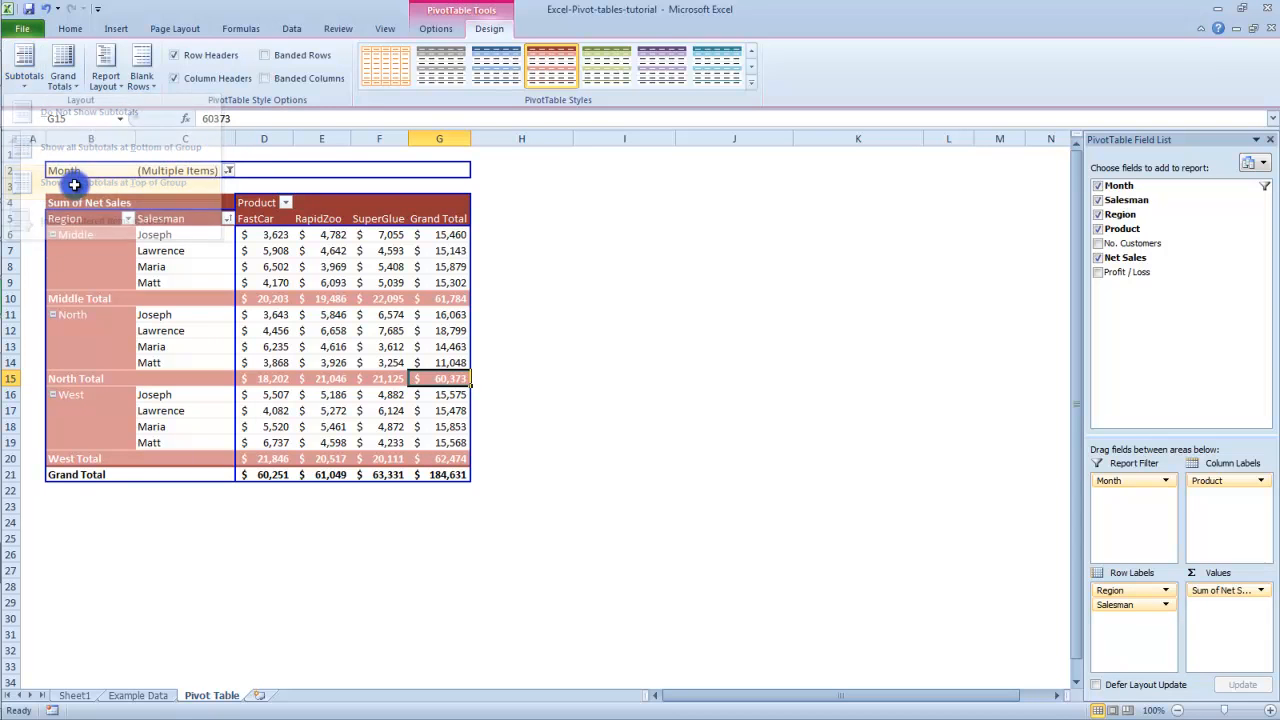
left_click(25, 68)
left_click(60, 147)
Step: Turn the pivot table's grand totals on for columns only and select a value cell inside the table
left_click(62, 70)
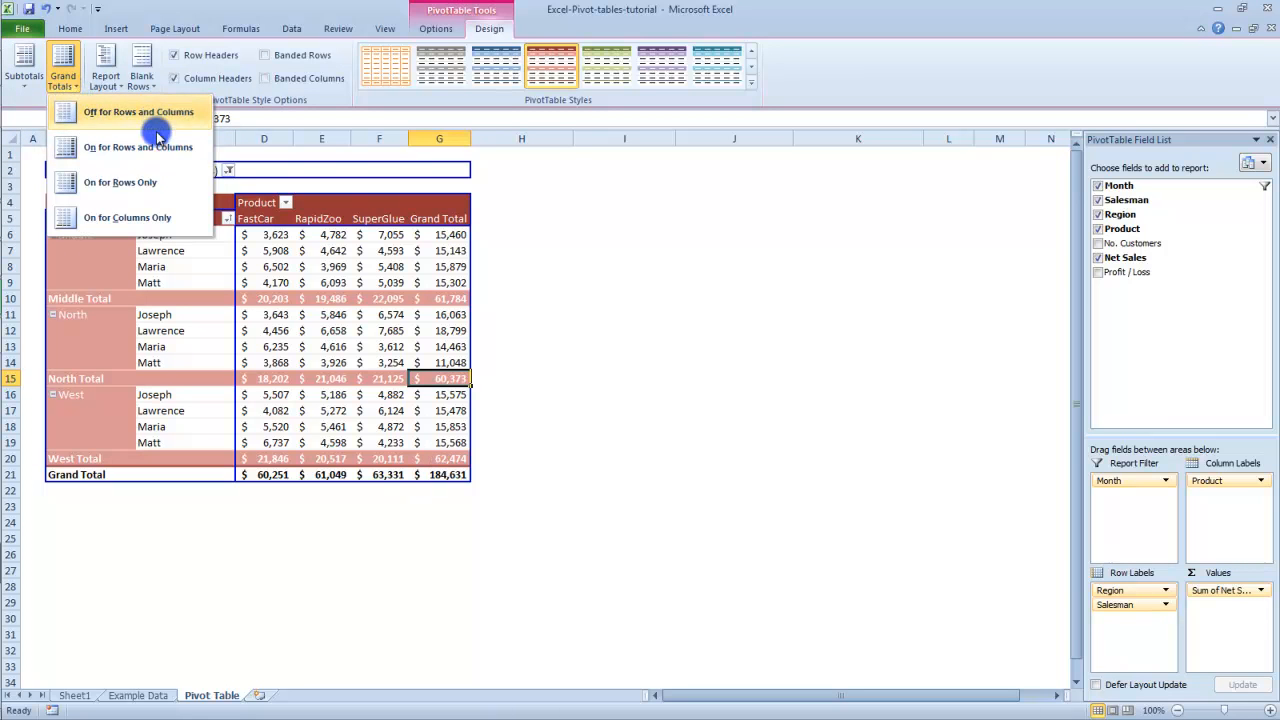
left_click(145, 217)
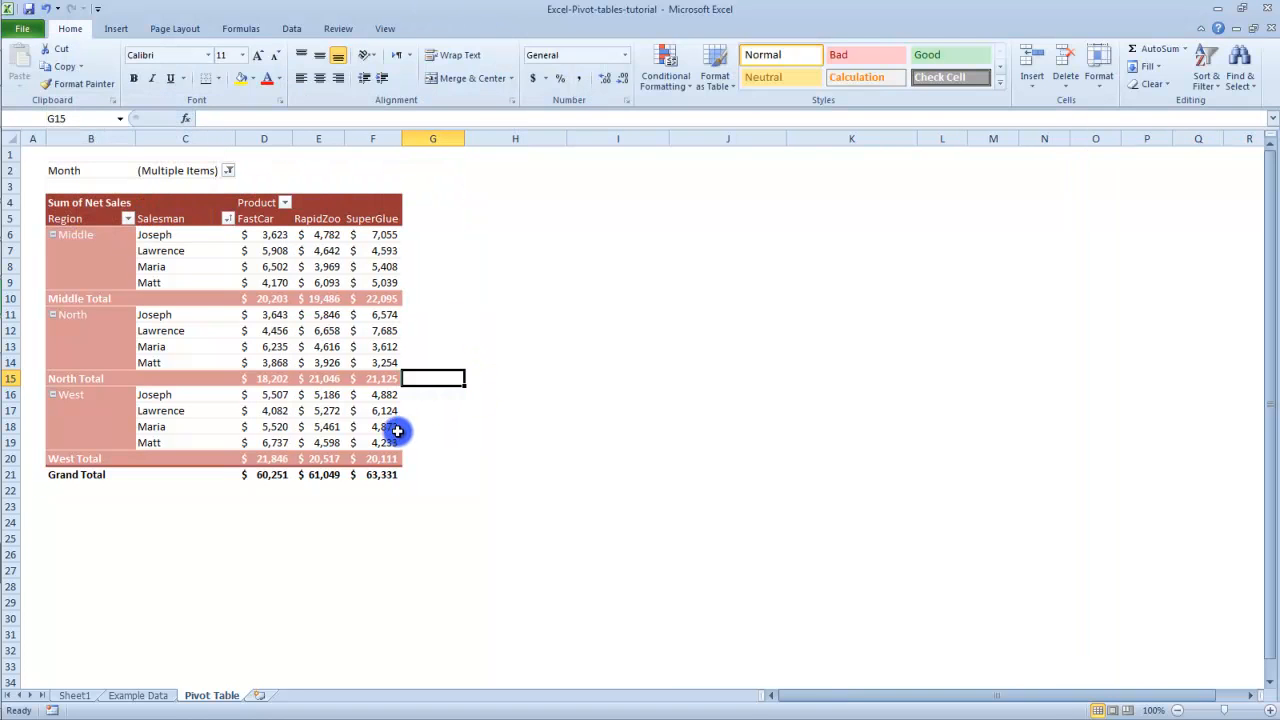
left_click(343, 252)
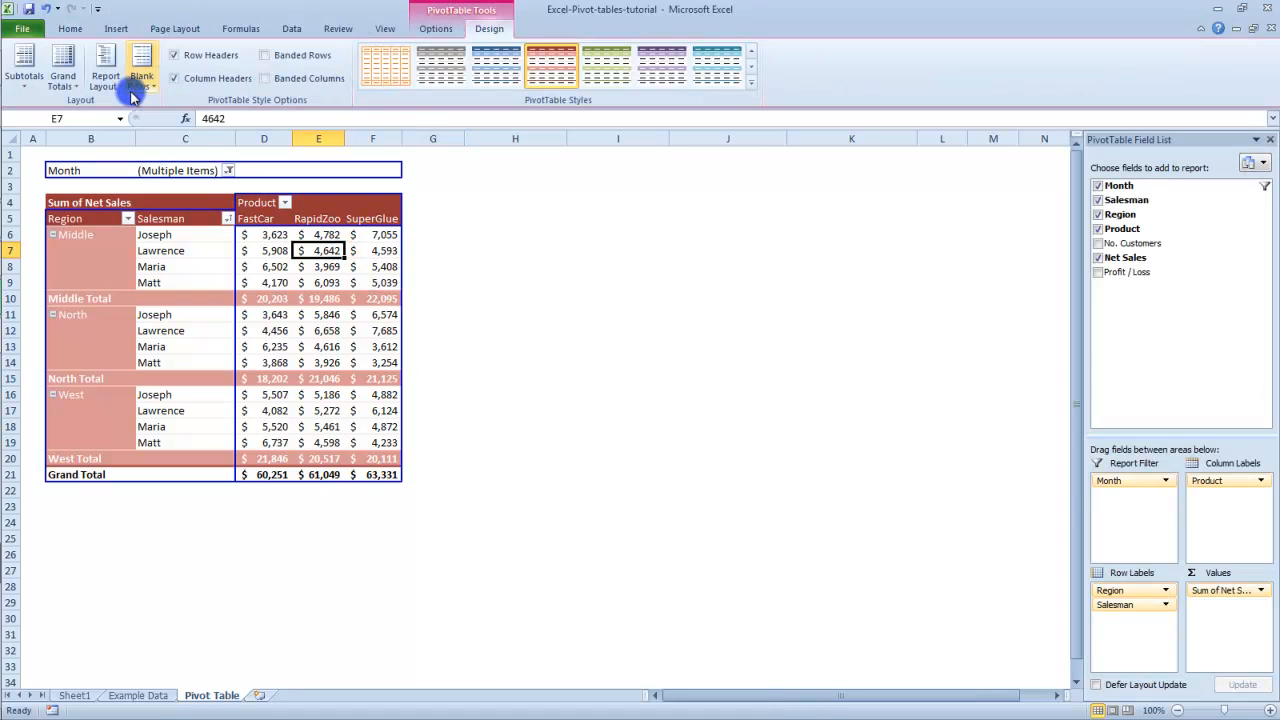
Step: Try grand totals for rows only, and turn them back on for both rows and columns
left_click(64, 80)
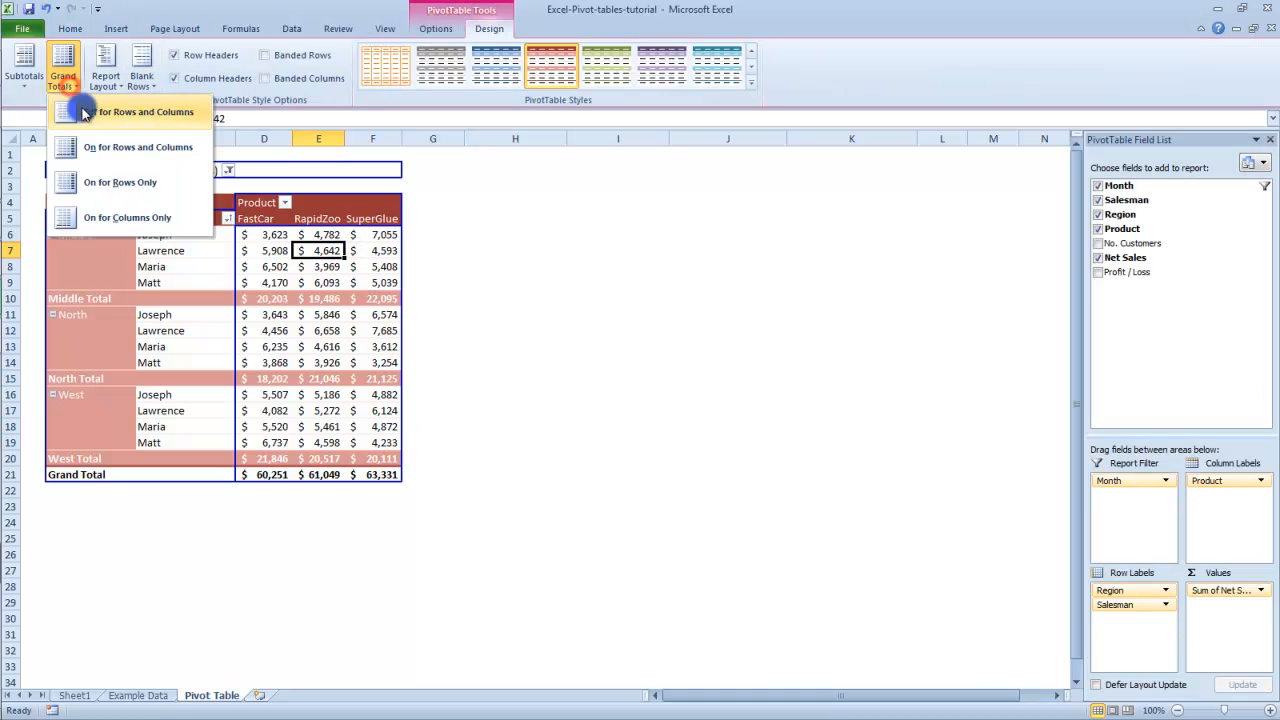
left_click(143, 184)
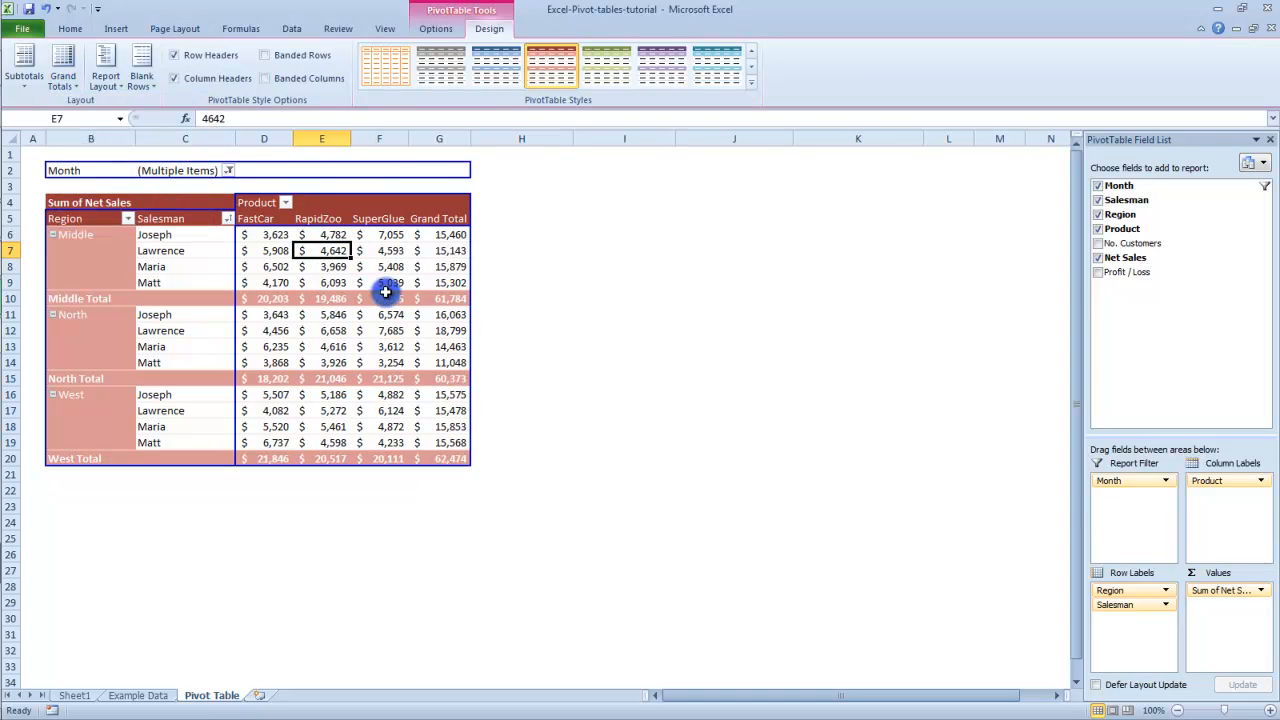
left_click(82, 86)
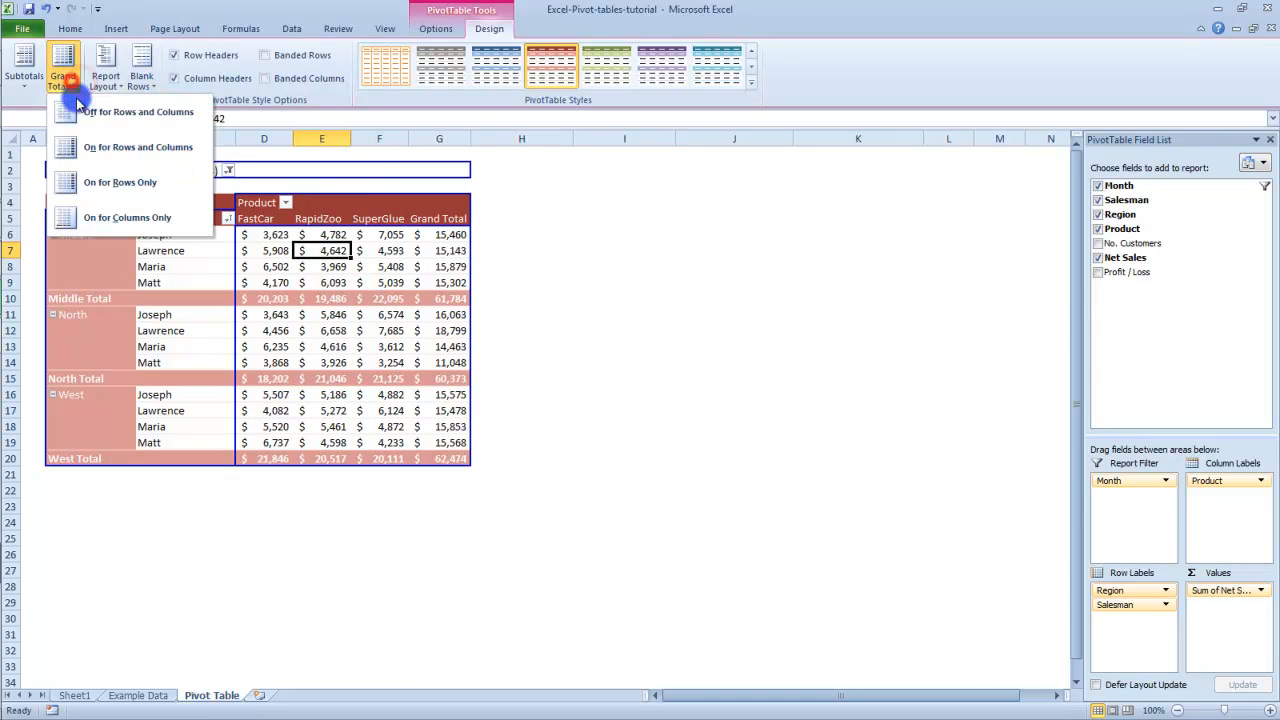
left_click(97, 137)
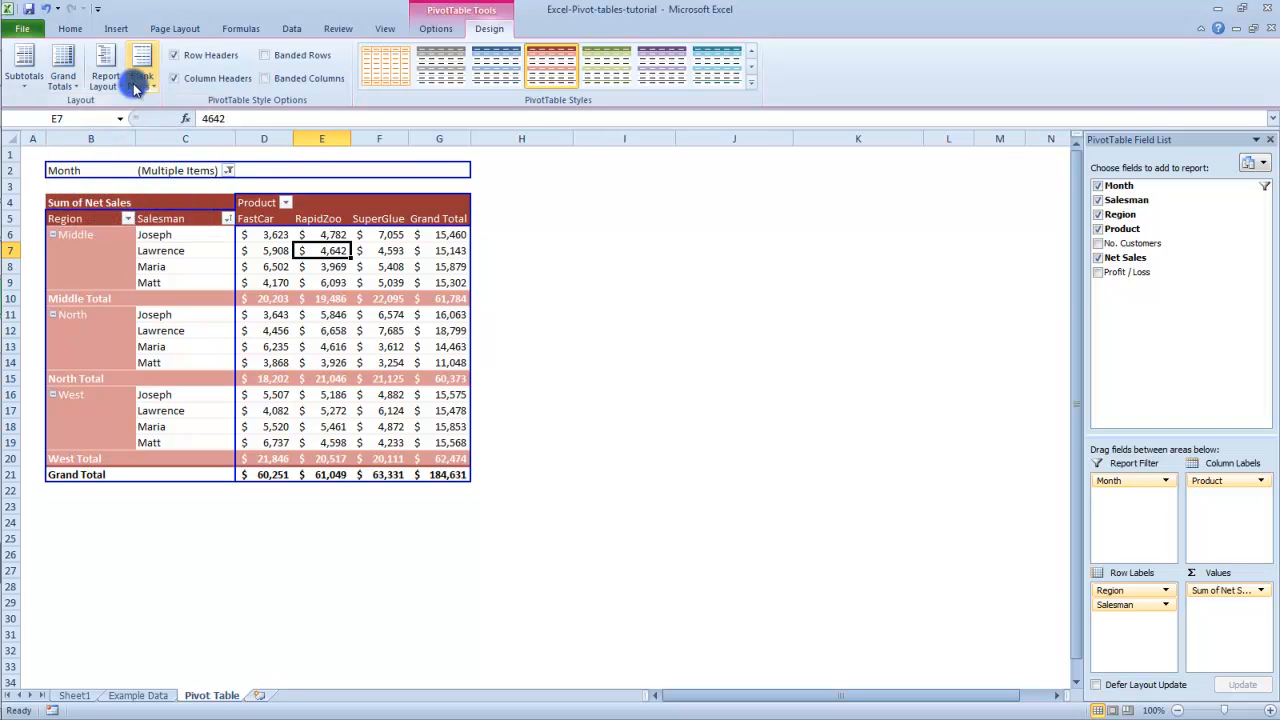
Step: Try the pivot table's report layout in compact form and in outline form
left_click(109, 85)
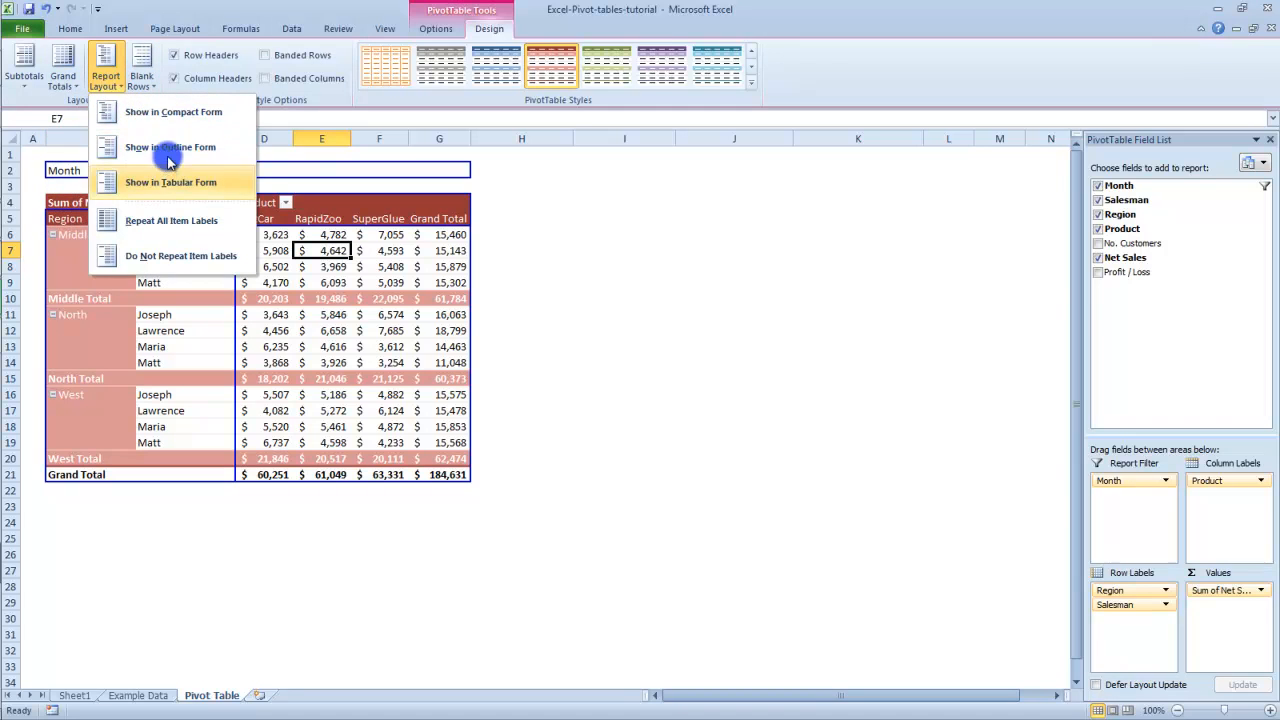
left_click(177, 118)
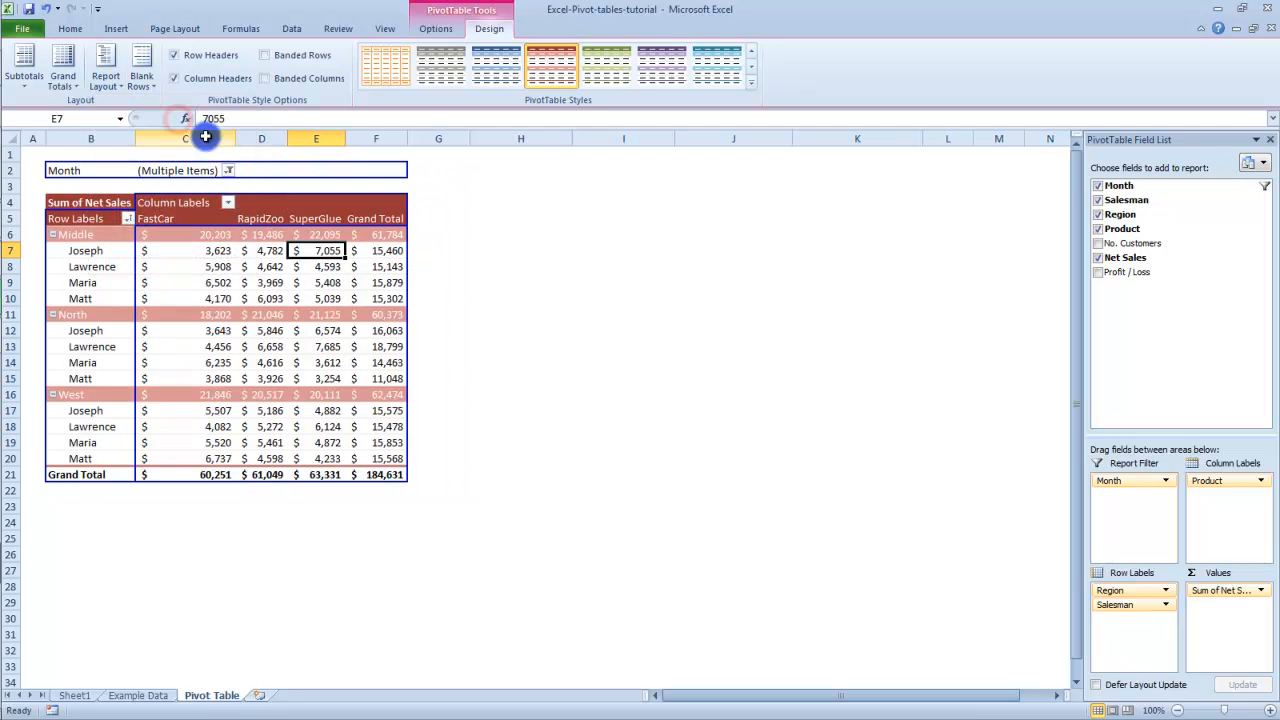
left_click(101, 80)
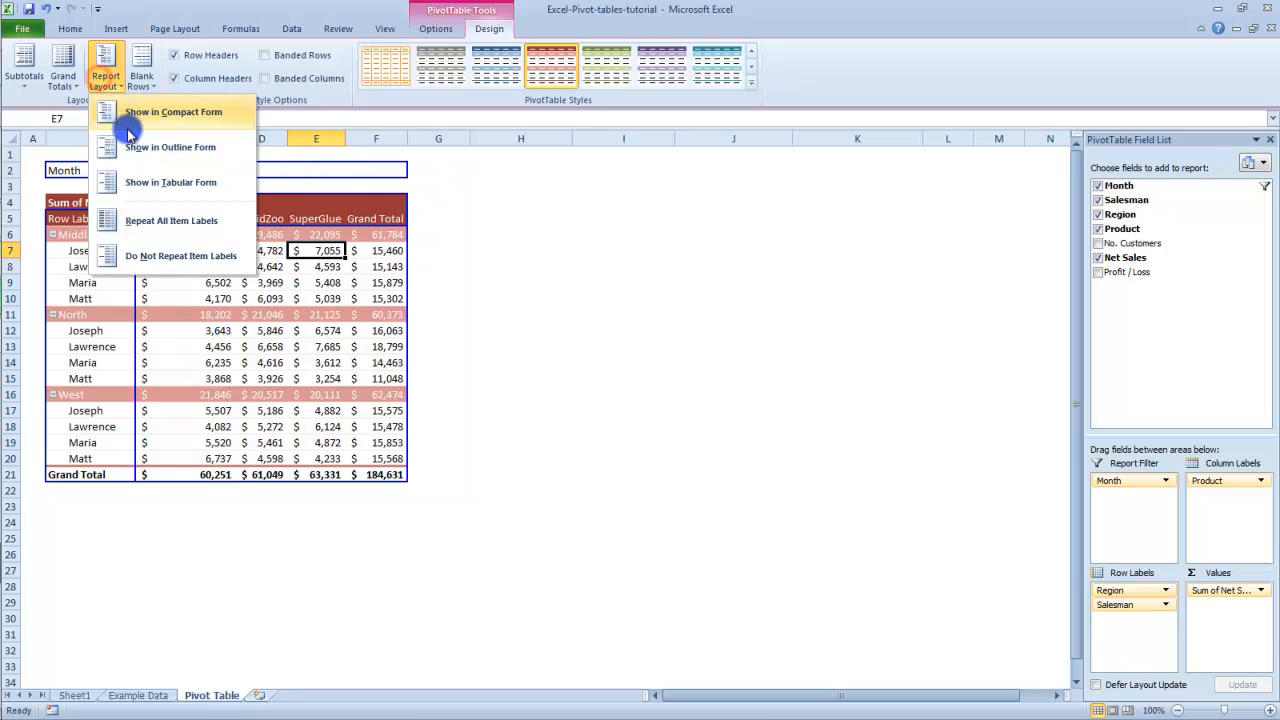
left_click(130, 146)
Step: Show the pivot table in tabular form and repeat all item labels in the Region column
left_click(117, 90)
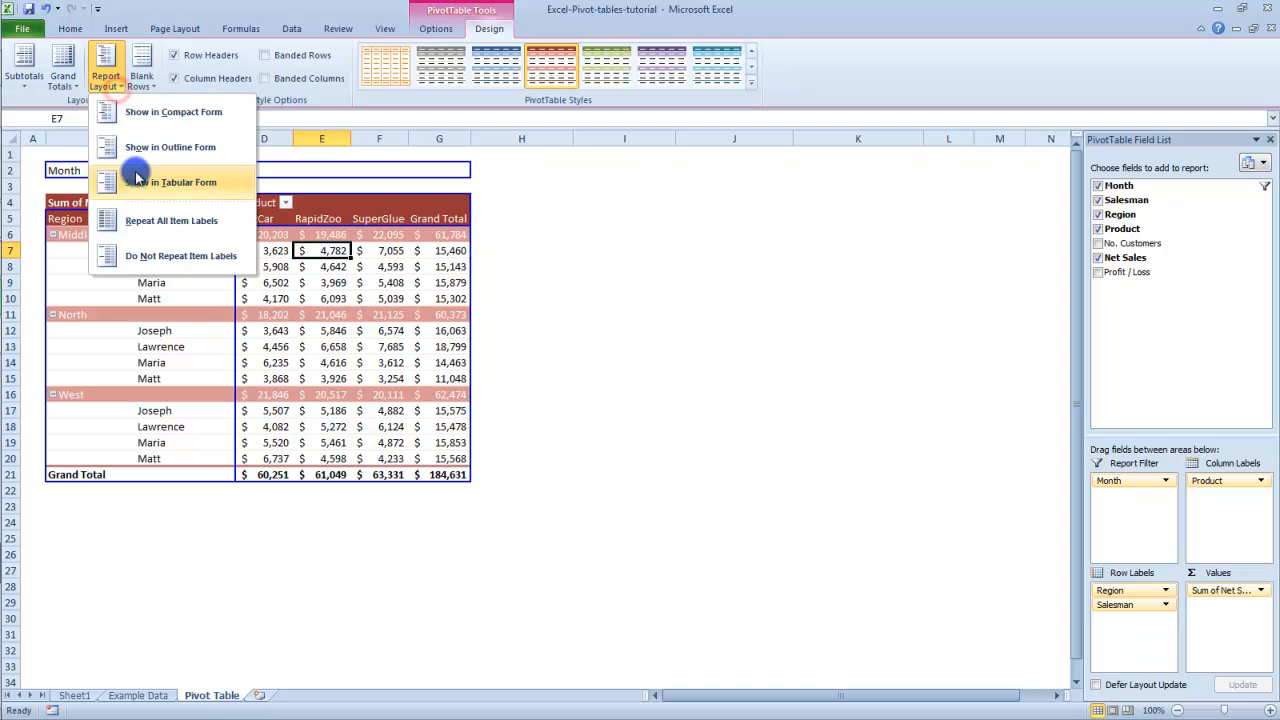
left_click(140, 180)
left_click(100, 88)
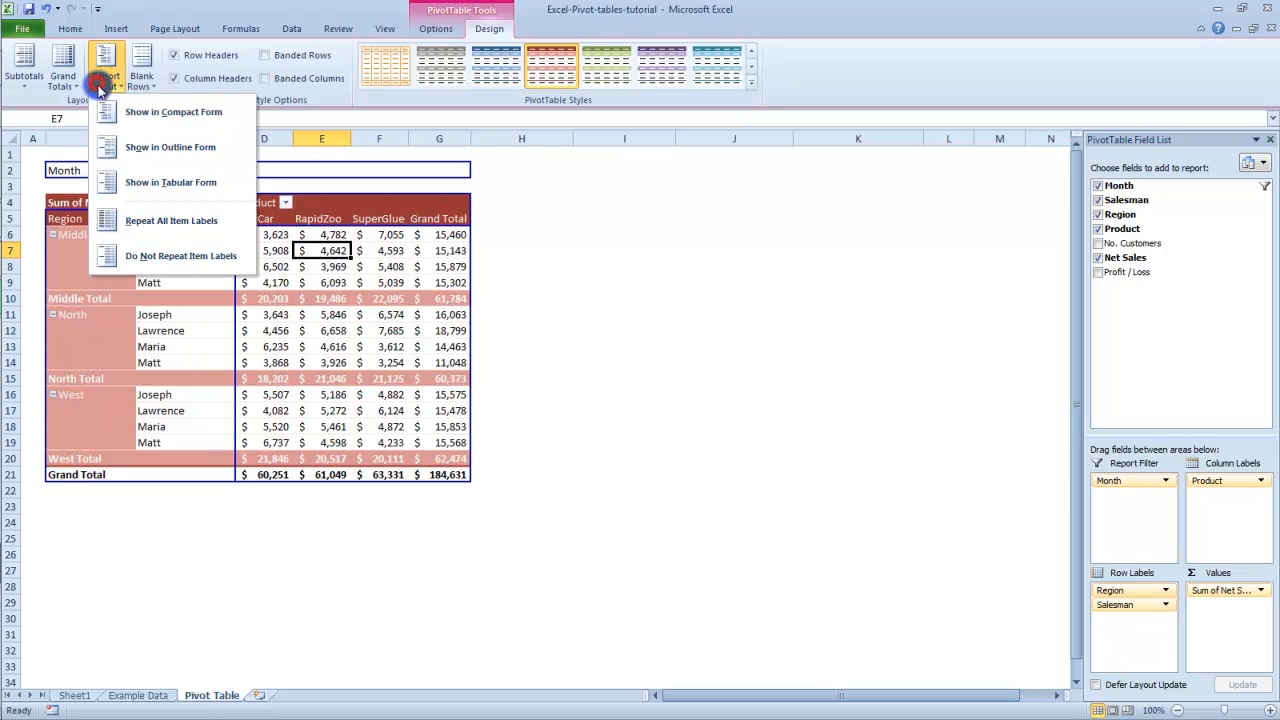
left_click(201, 234)
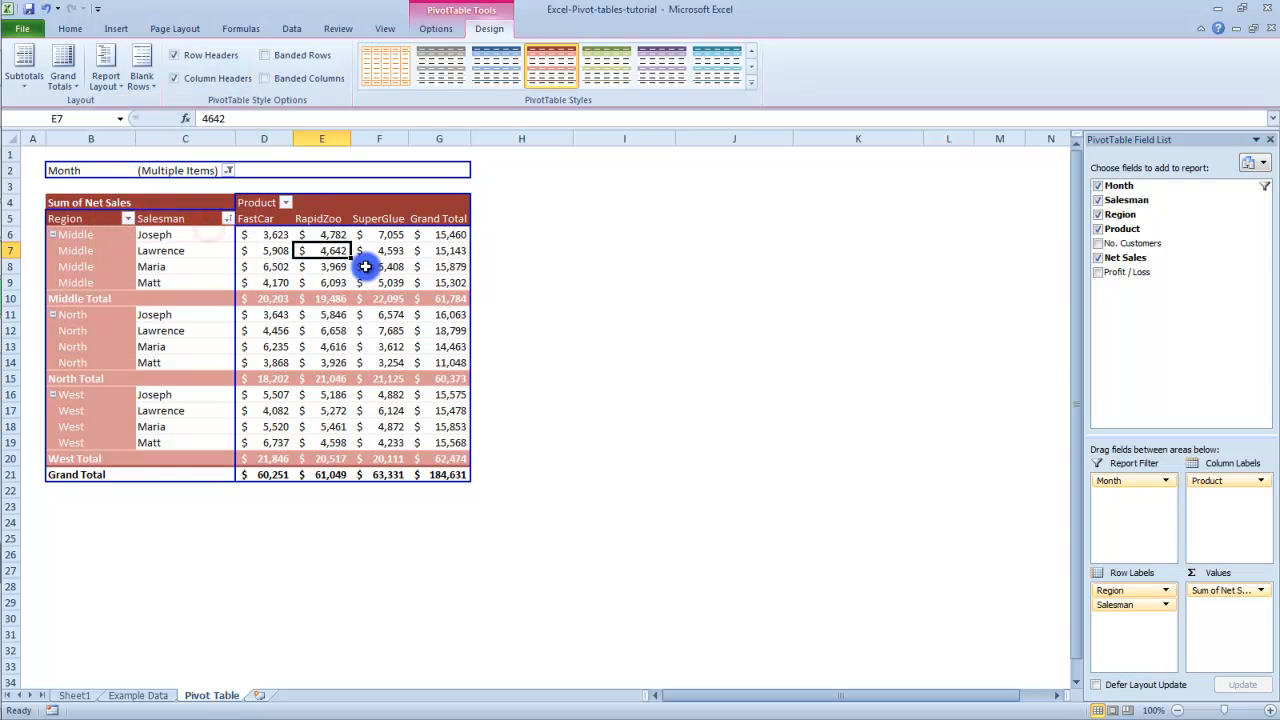
Step: Insert a blank line after each item in the pivot table, and remove the blank lines again
left_click(108, 80)
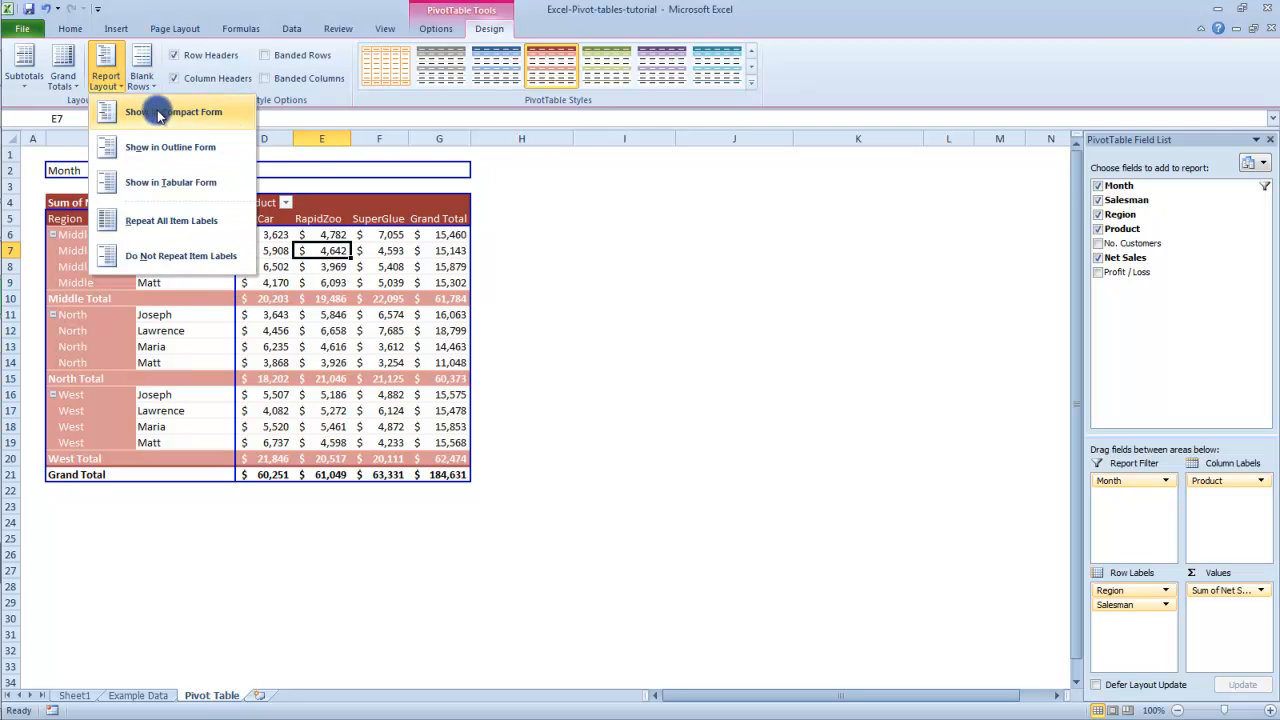
left_click(141, 80)
left_click(175, 111)
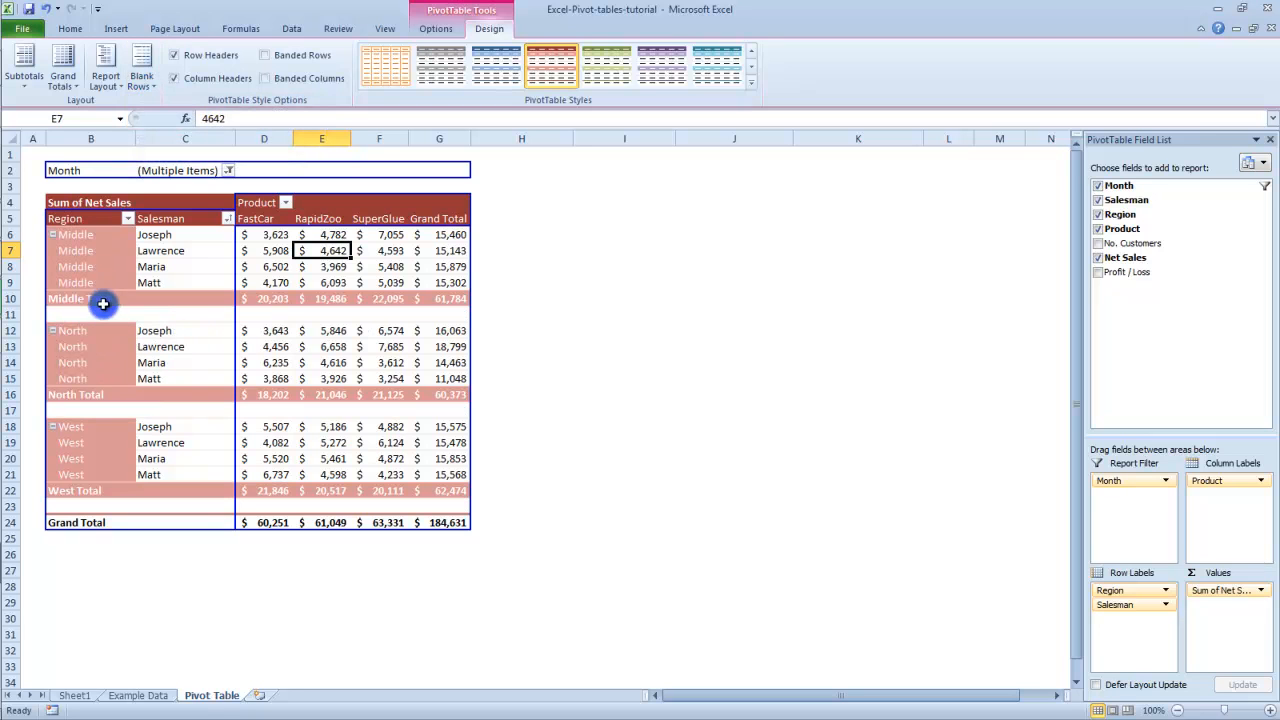
left_click(143, 65)
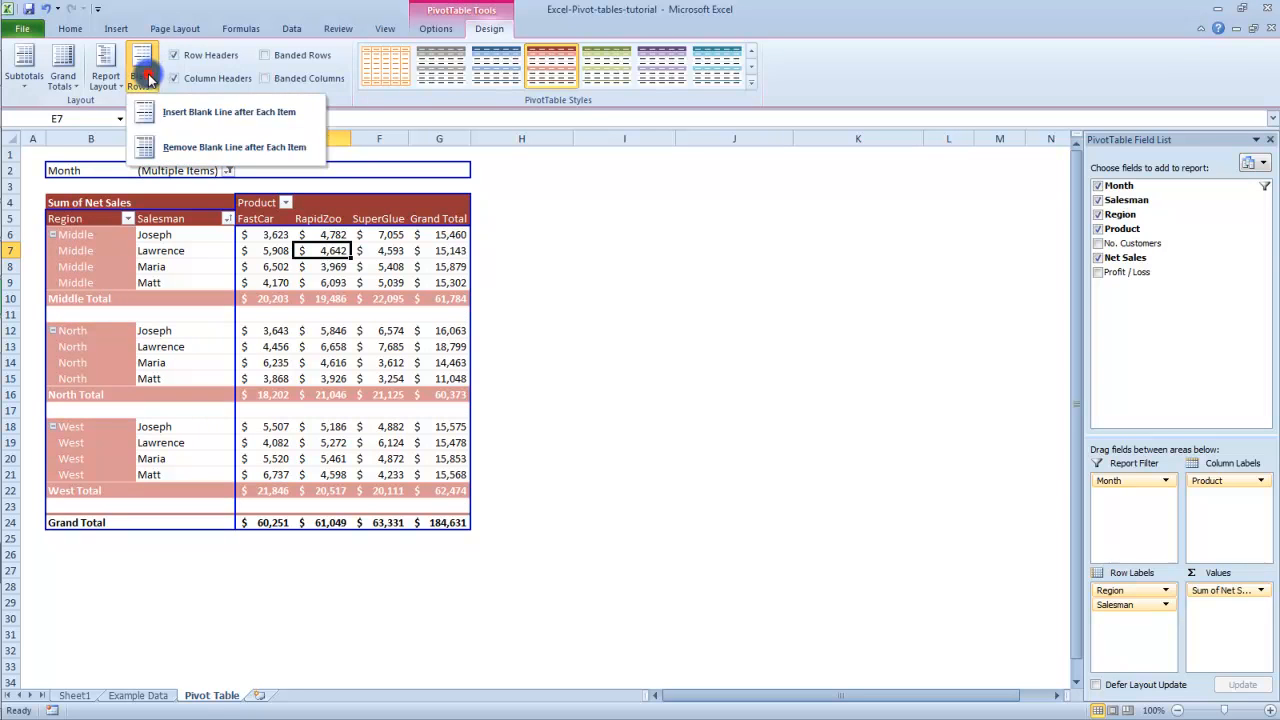
left_click(170, 146)
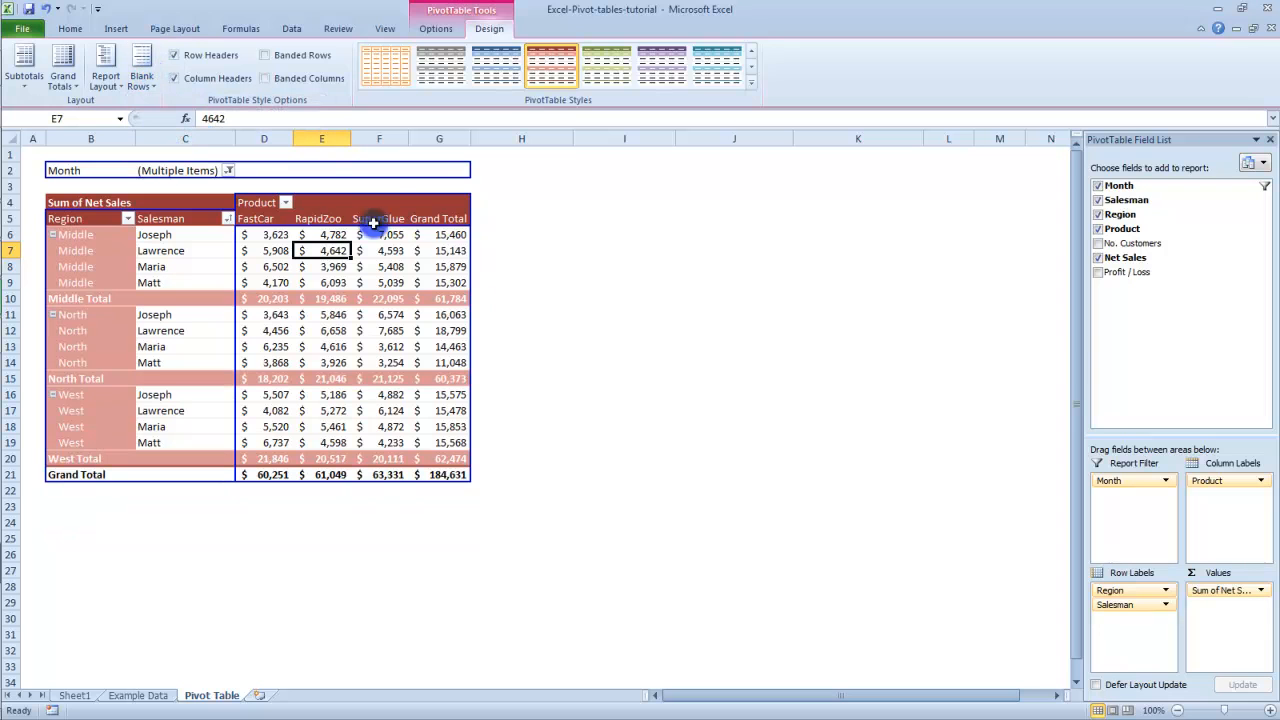
Step: Apply the medium pivot table style with light green shading and black header and grand total rows, and view the result from outside the table
left_click(224, 251)
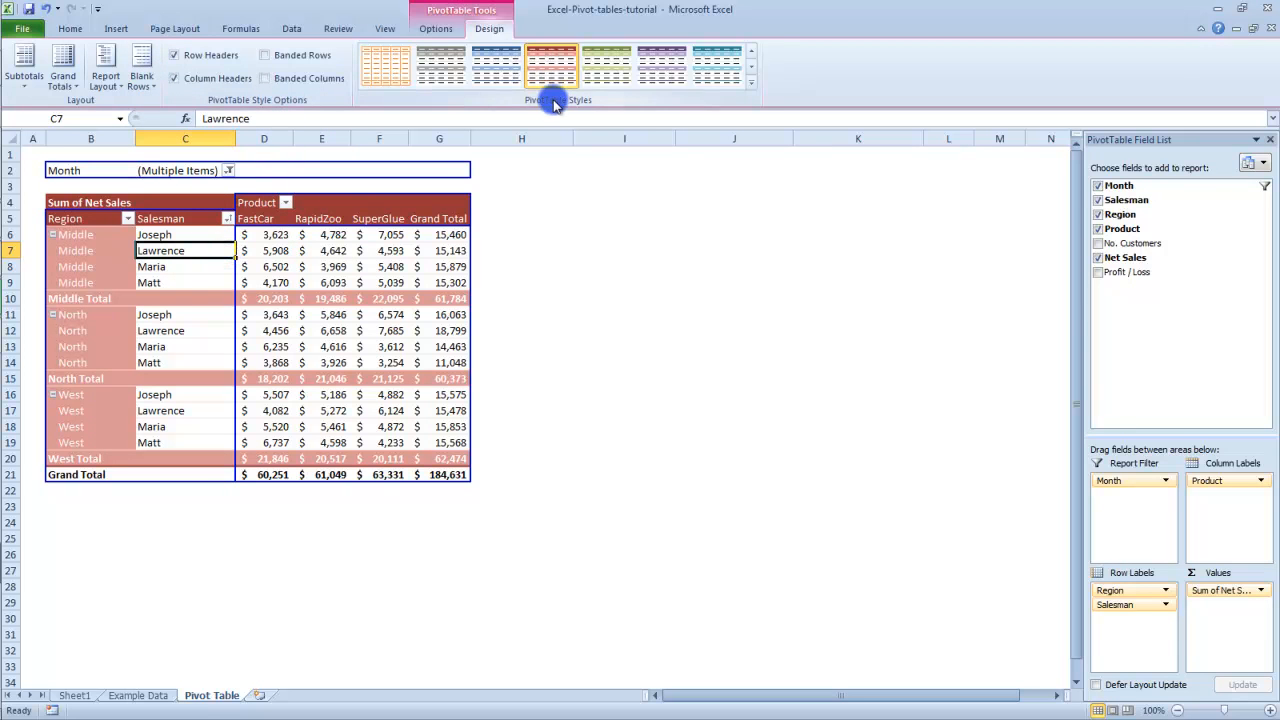
left_click(754, 86)
left_click_drag(754, 131, 743, 217)
left_click(540, 278)
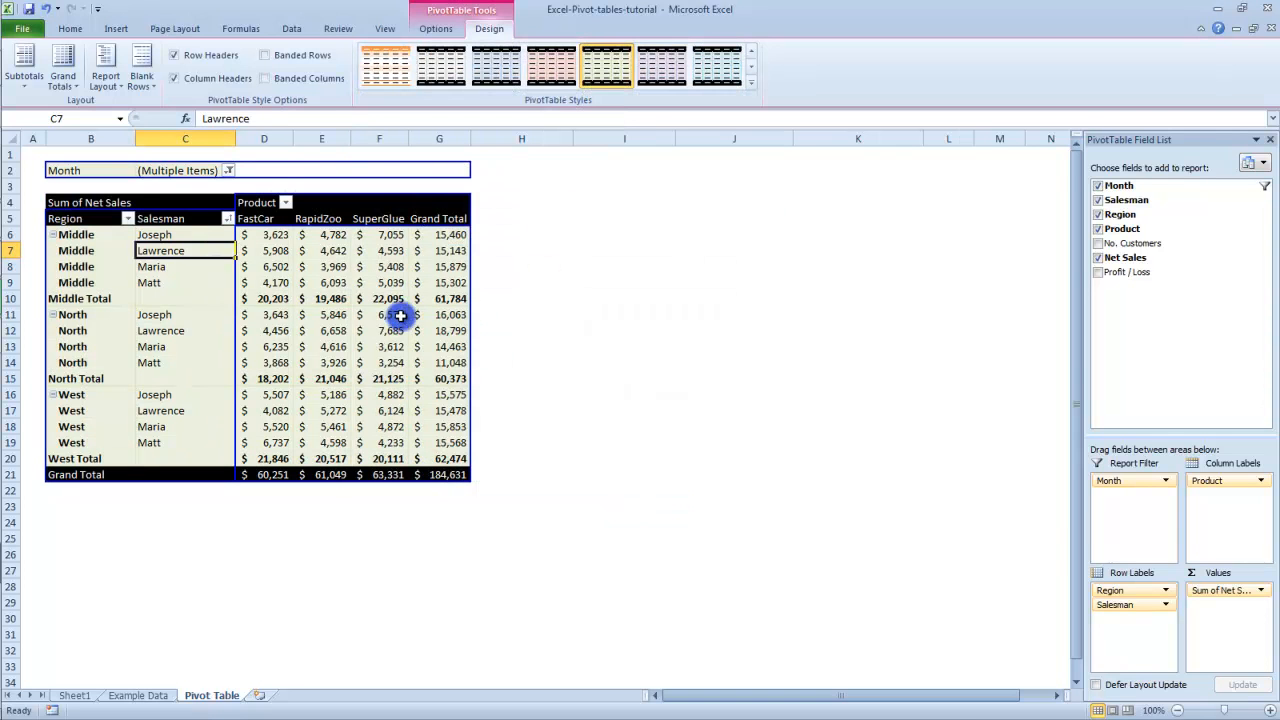
left_click(140, 283)
left_click(562, 358)
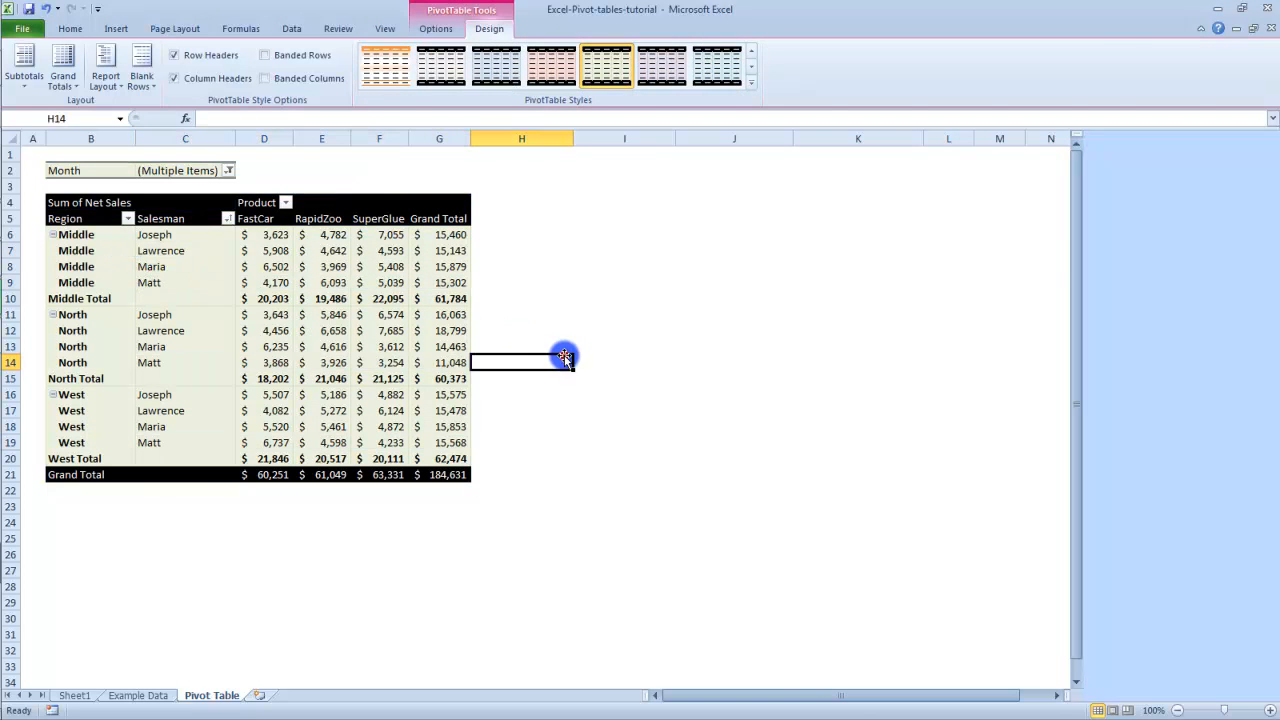
Step: Reselect a value cell in the pivot table and open the full gallery of PivotTable styles
left_click(337, 282)
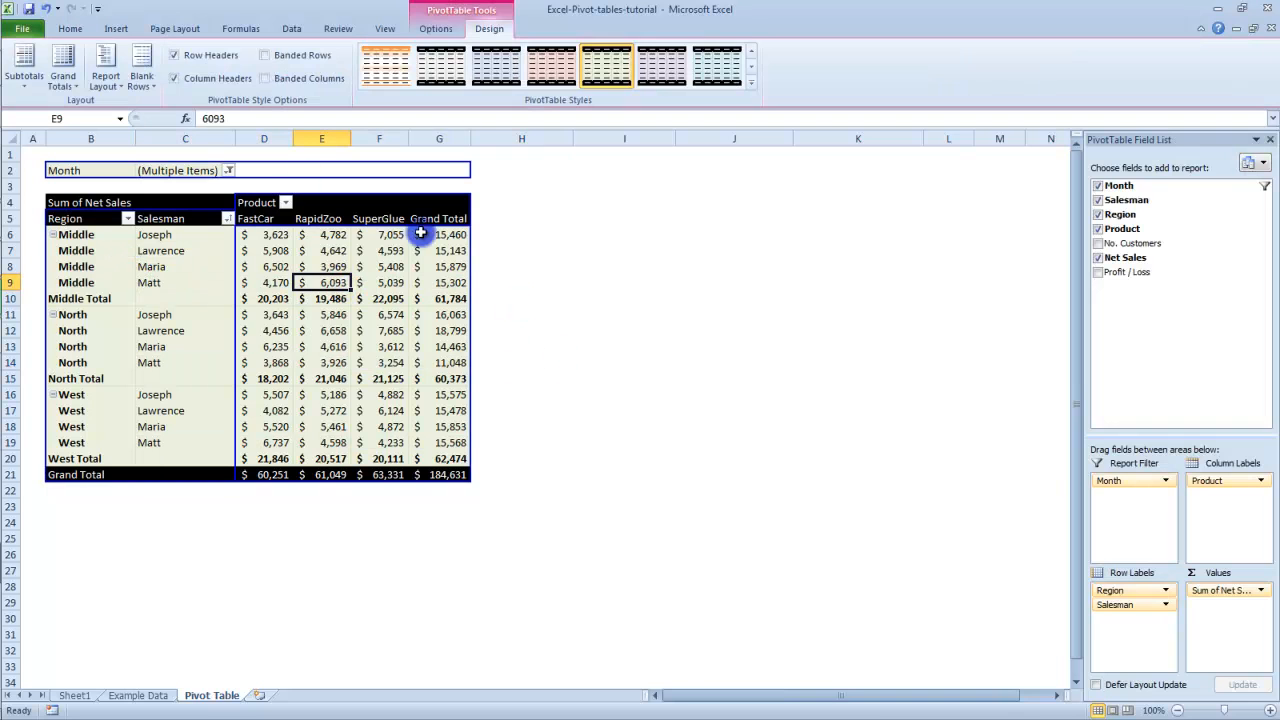
left_click(750, 82)
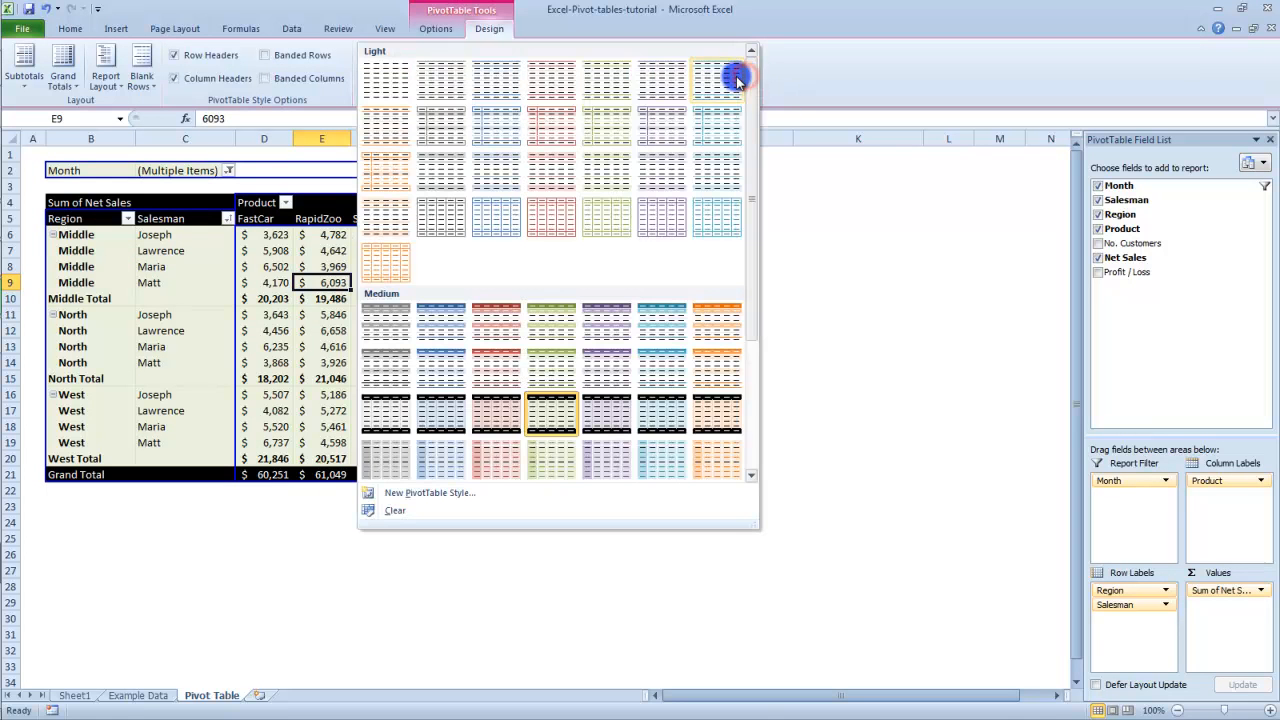